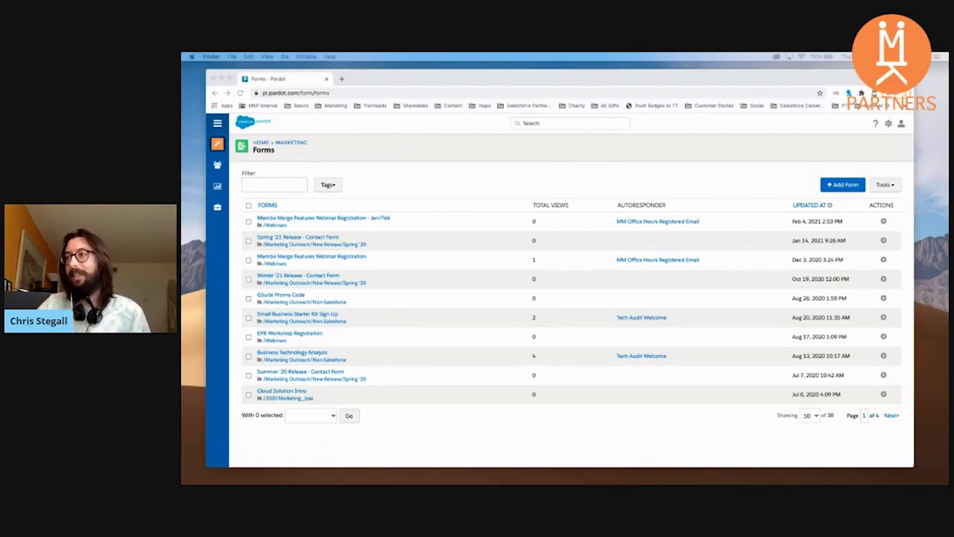
Go to Marketing > Engagement Studio and start a new engagement program.
left_click(217, 143)
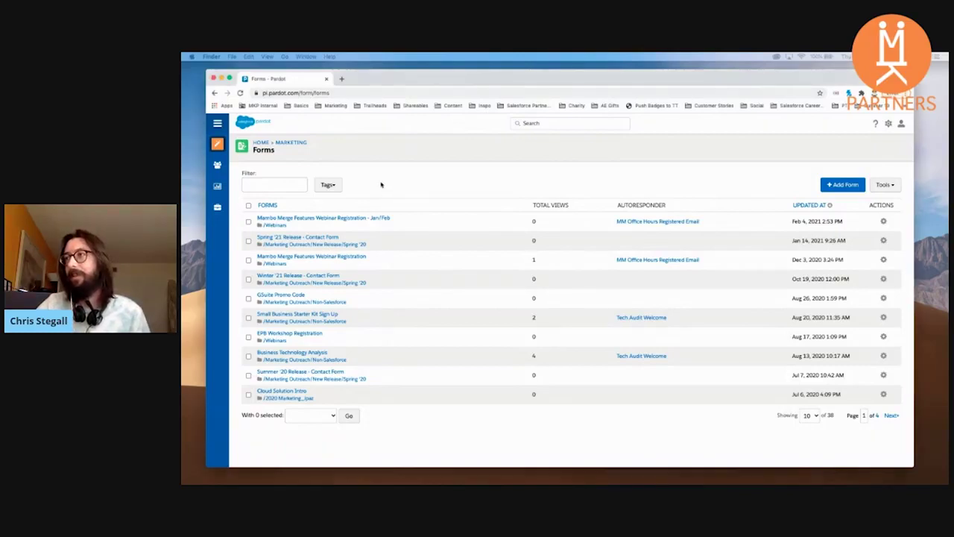
left_click(274, 234)
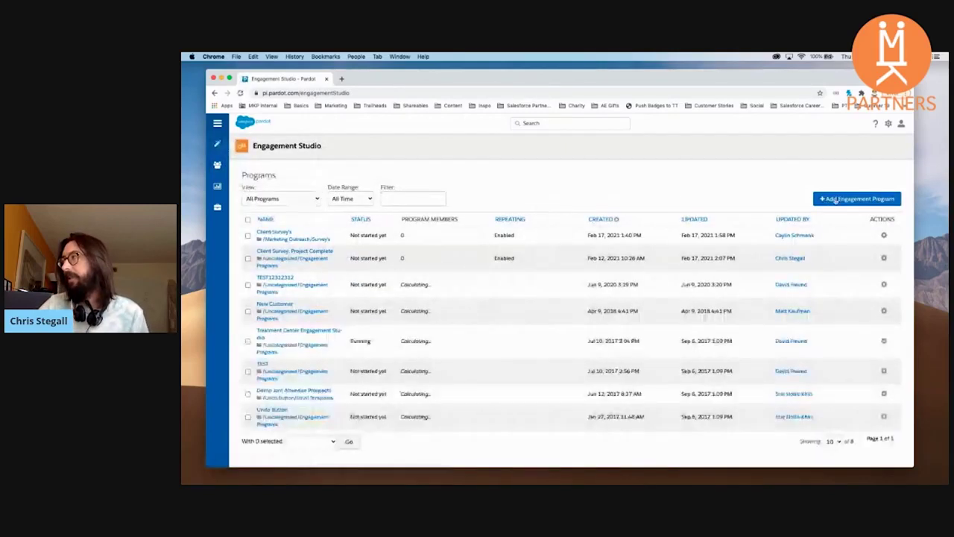
left_click(842, 199)
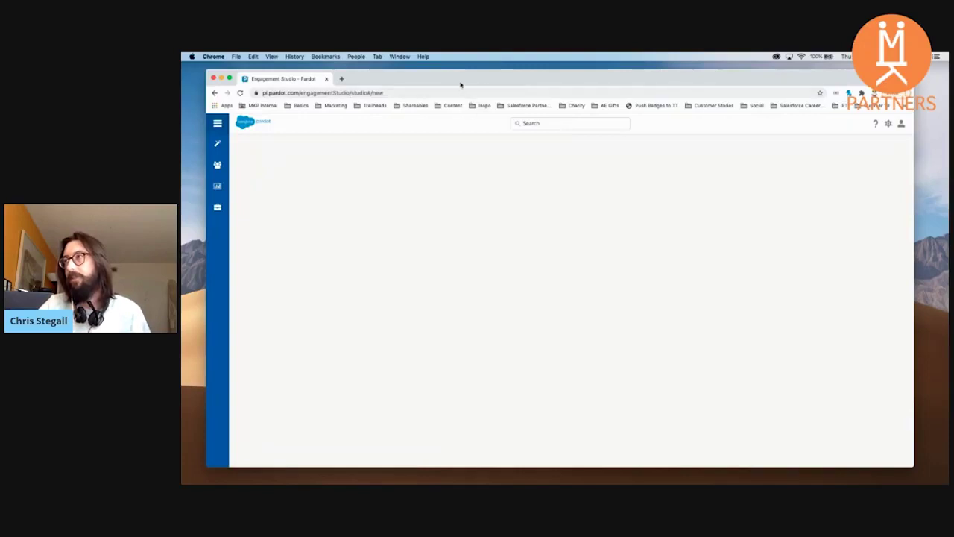
Name the program 'Webinar Invite Example' and move on to the folder setting.
left_click_drag(458, 81, 451, 78)
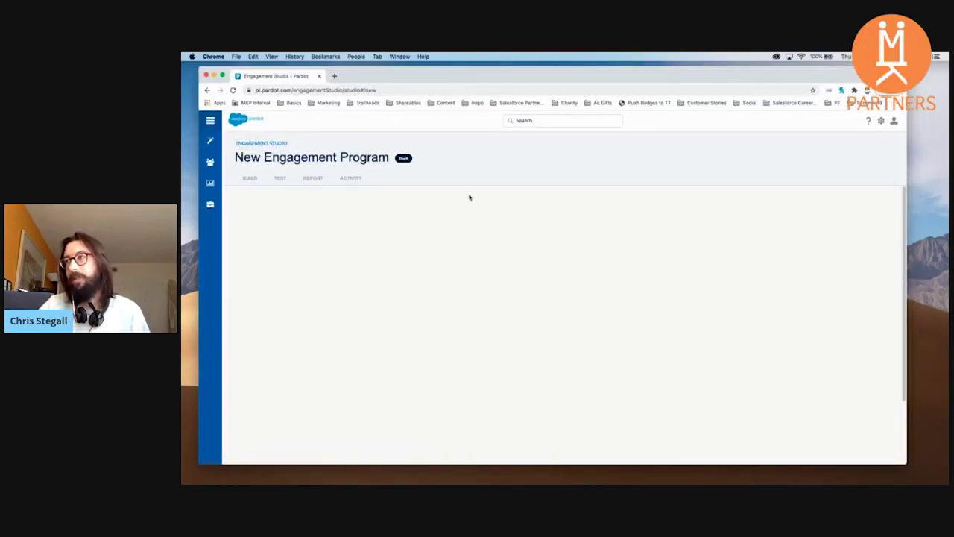
left_click(538, 234)
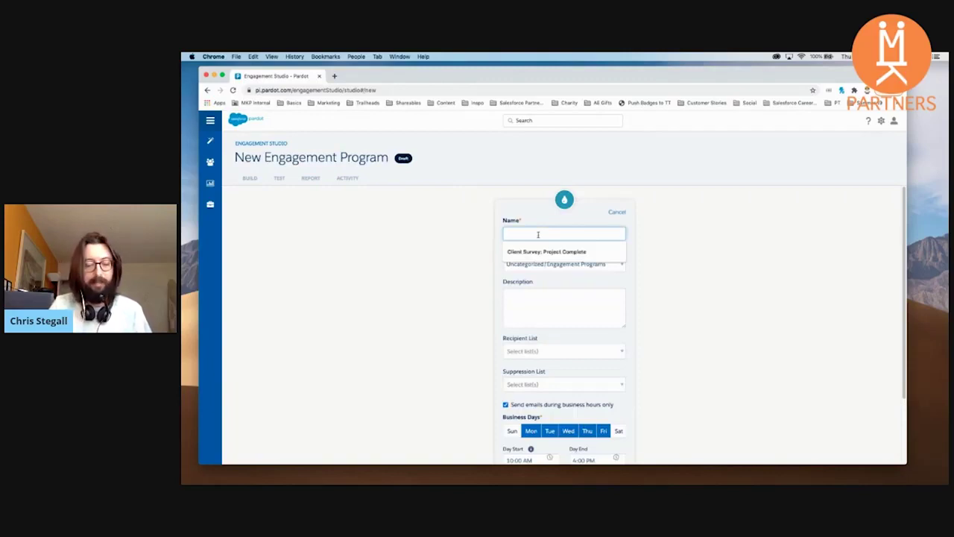
type("Webinar I")
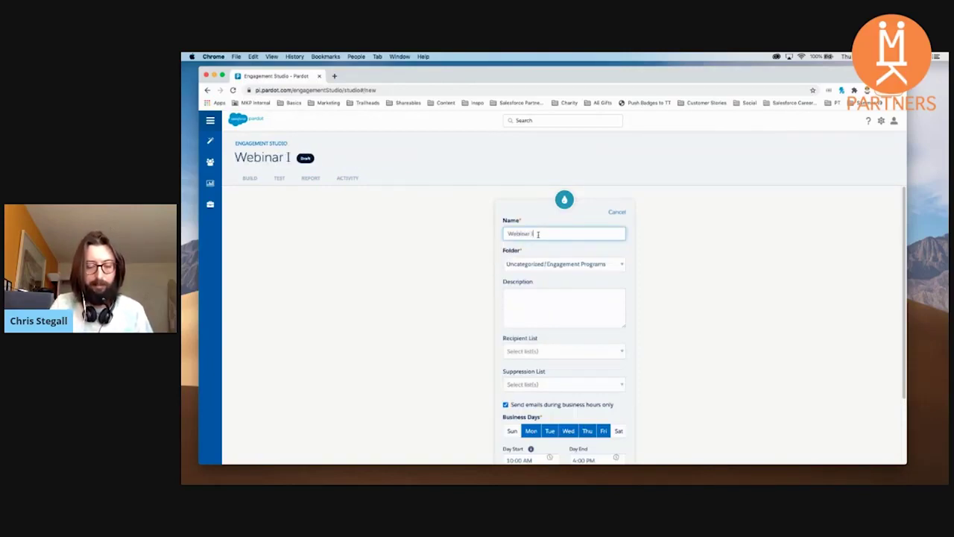
type("nvite")
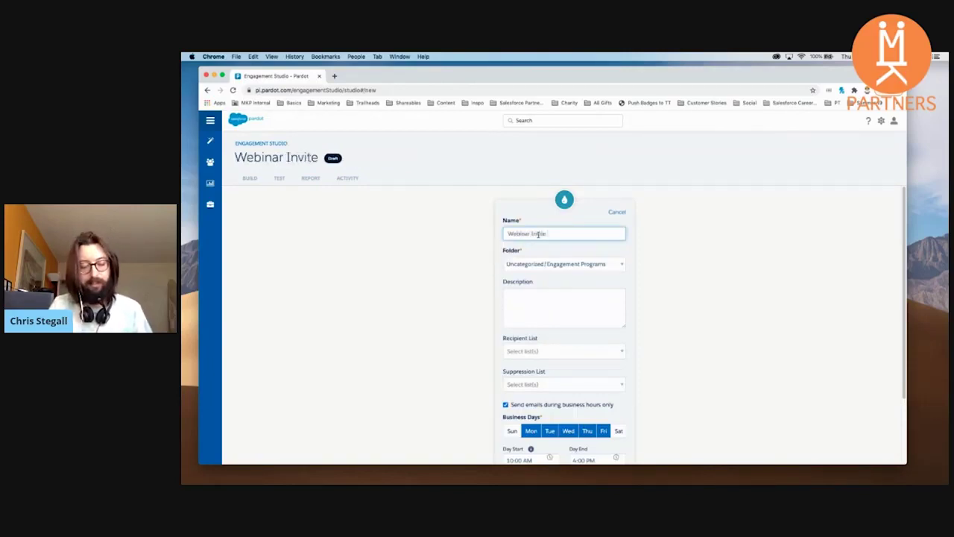
type(" Example")
key("Tab")
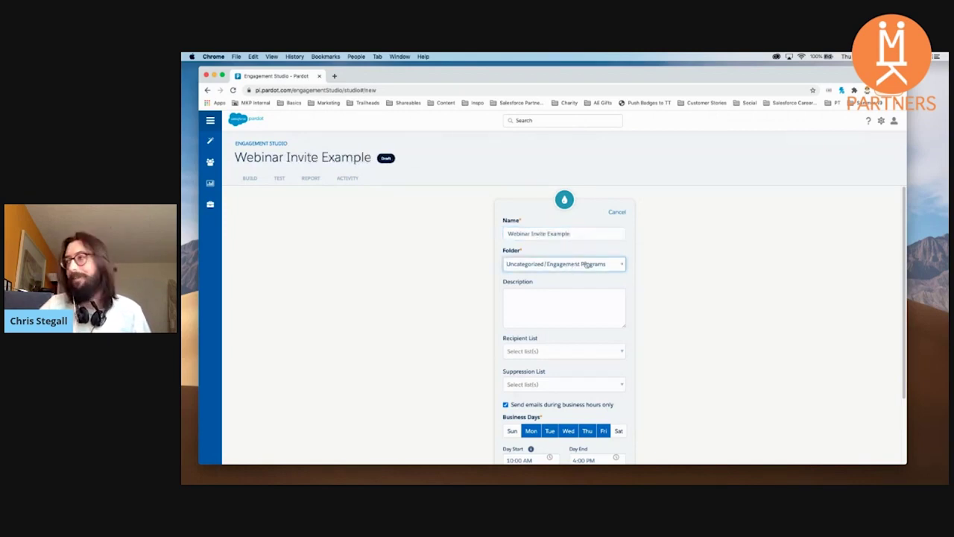
scroll(635, 261, "down", 2)
scroll(635, 260, "down", 2)
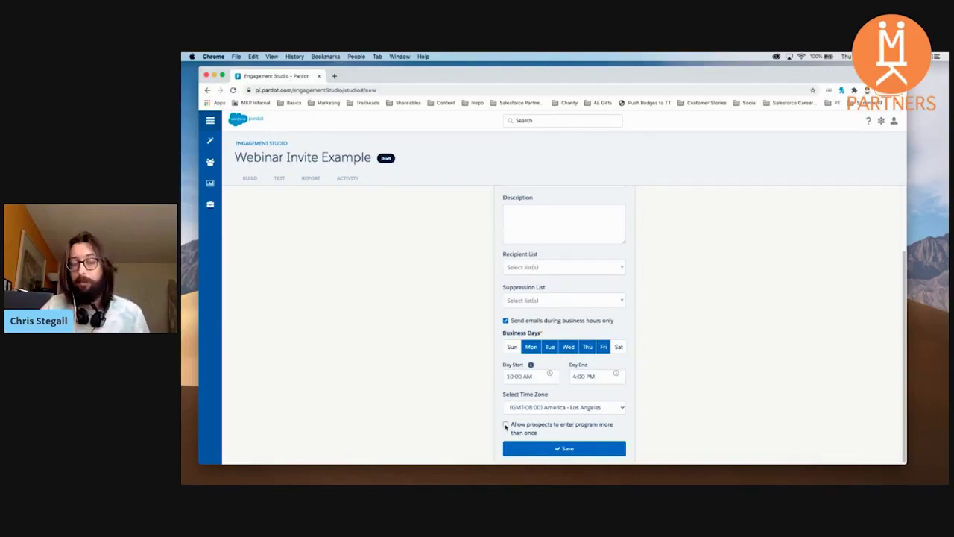
Leave 'Allow prospects to enter program more than once' unchecked and save the program settings.
left_click(505, 425)
scroll(499, 419, "down", 3)
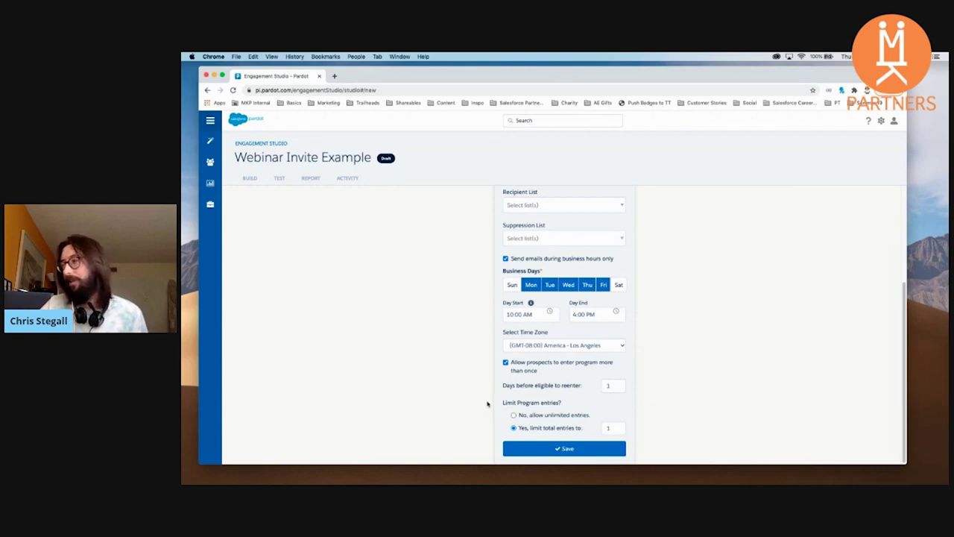
left_click(506, 363)
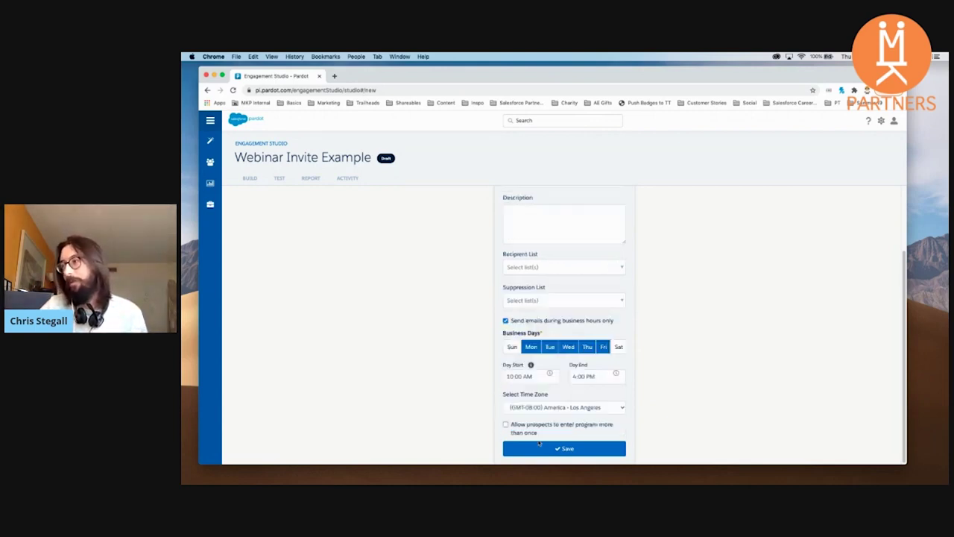
left_click(564, 448)
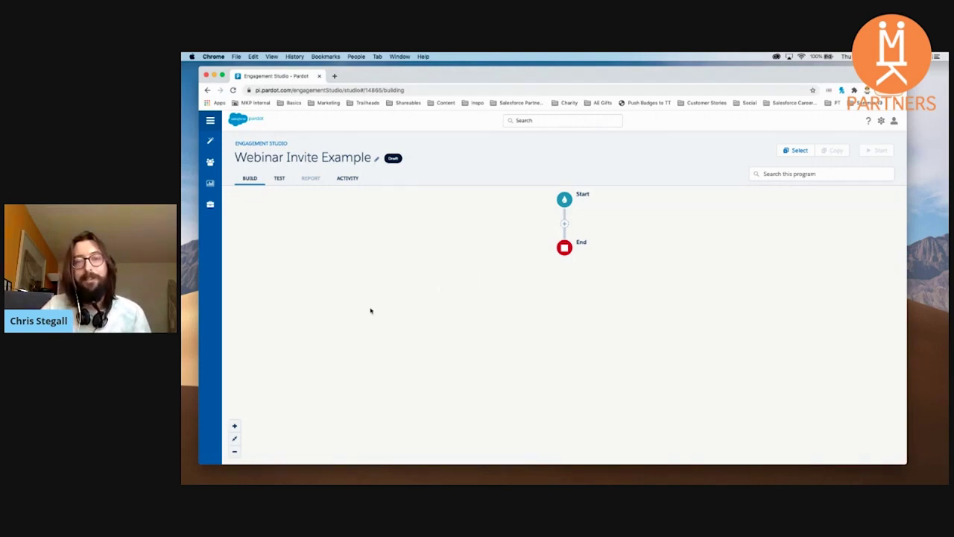
Zoom the page to 200% and open the add-step chooser between Start and End.
key("super+equal")
key("super+equal")
key("super+equal")
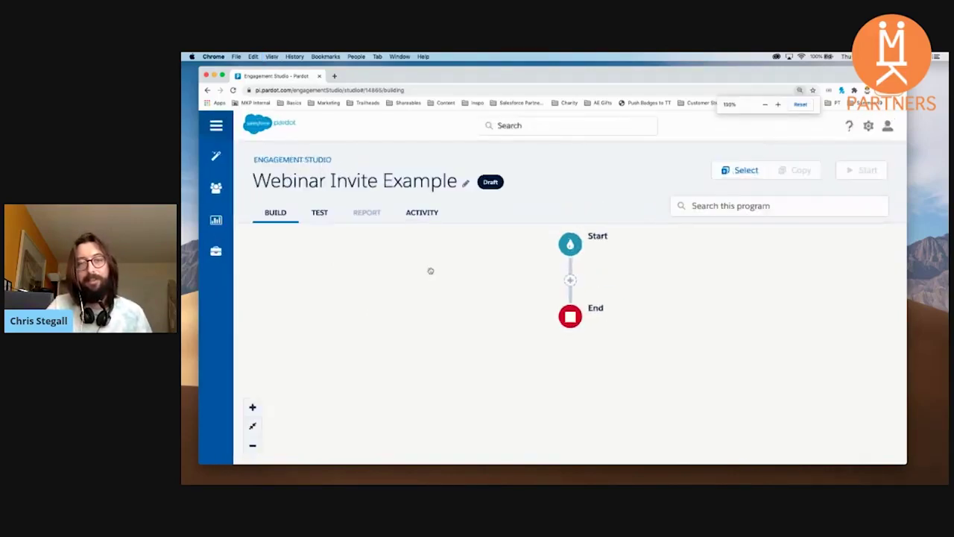
key("super+equal")
key("super+equal")
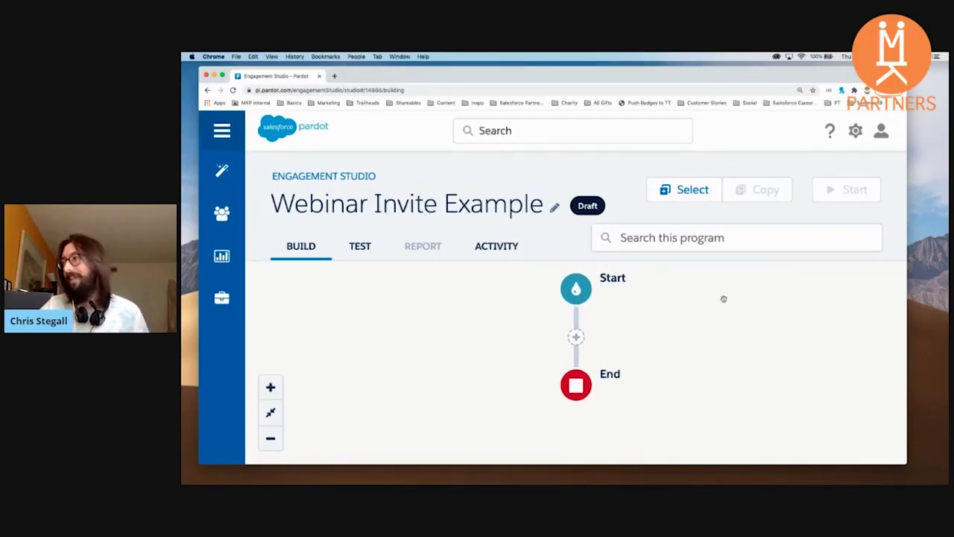
scroll(720, 296, "down", 2)
scroll(720, 294, "up", 2)
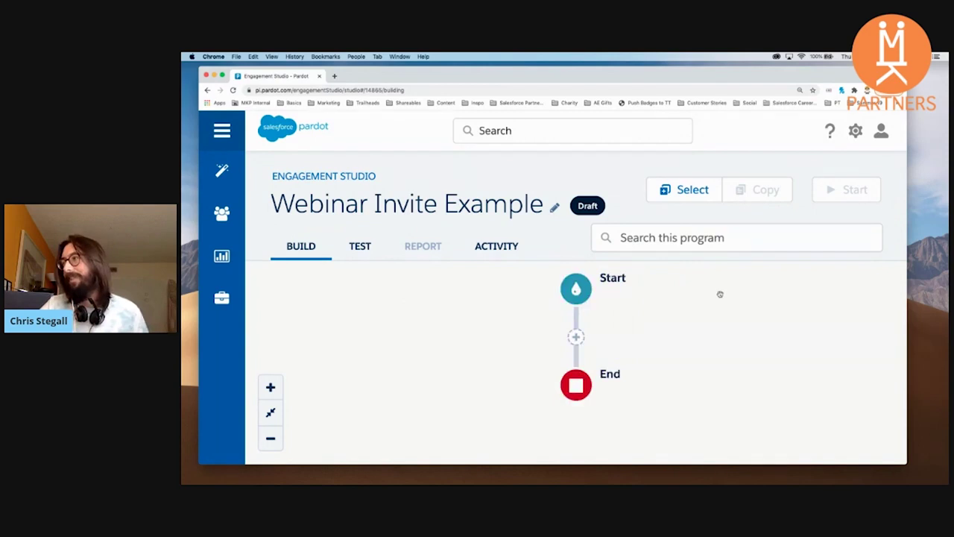
left_click(576, 337)
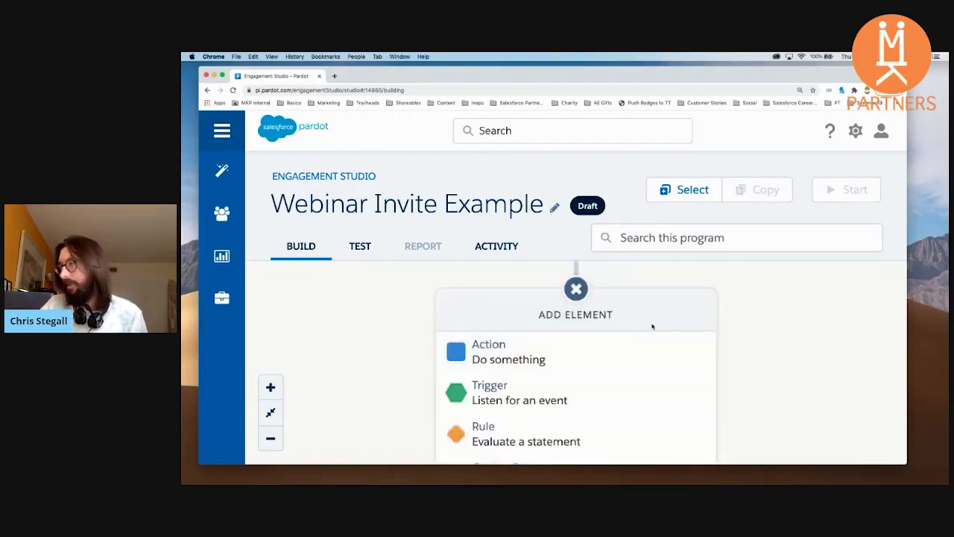
Add a Send Email action between Start and End, leaving the email template unselected.
left_click(595, 346)
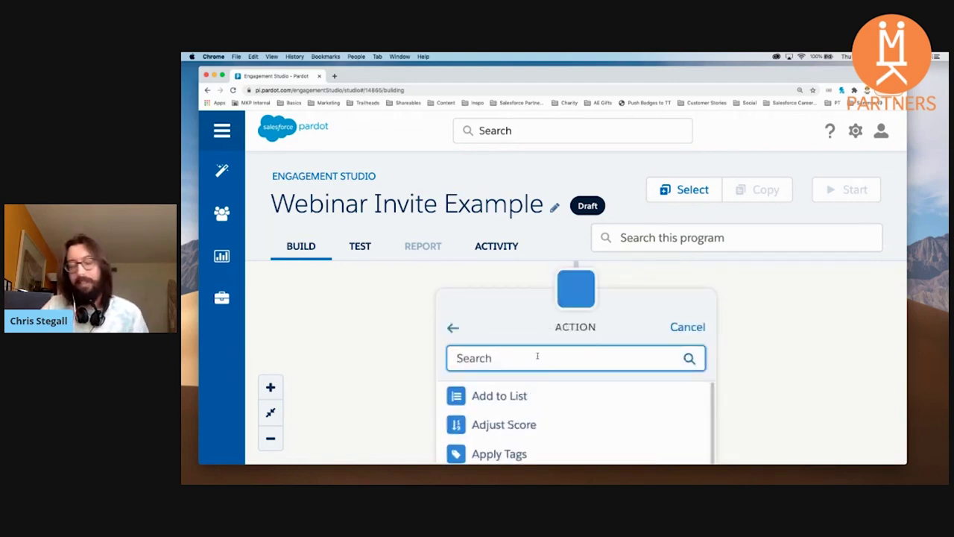
type("email")
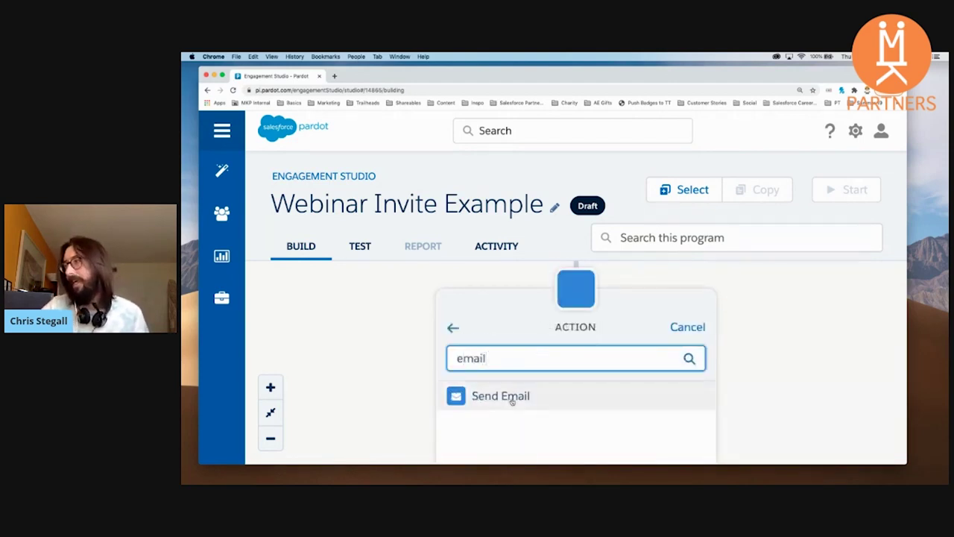
left_click(511, 398)
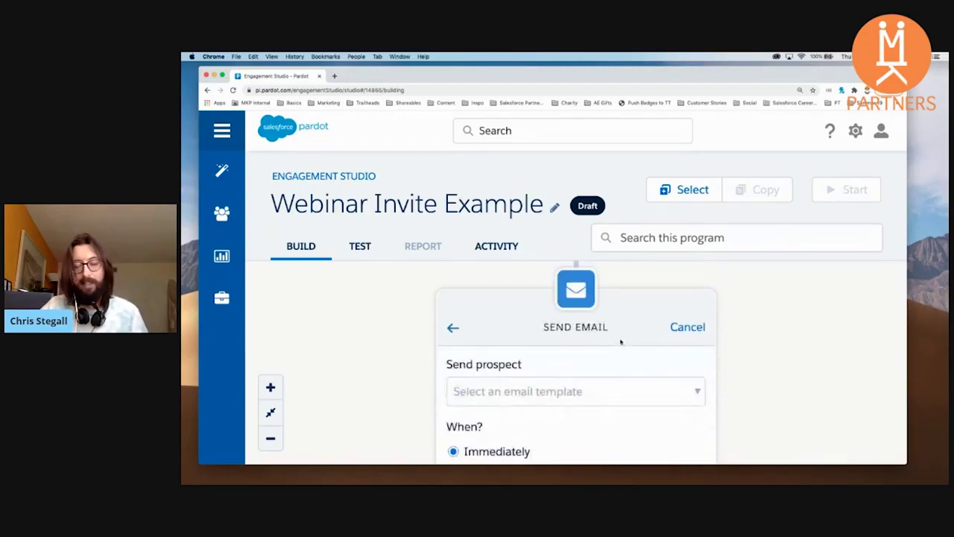
key("super+minus")
key("super+minus")
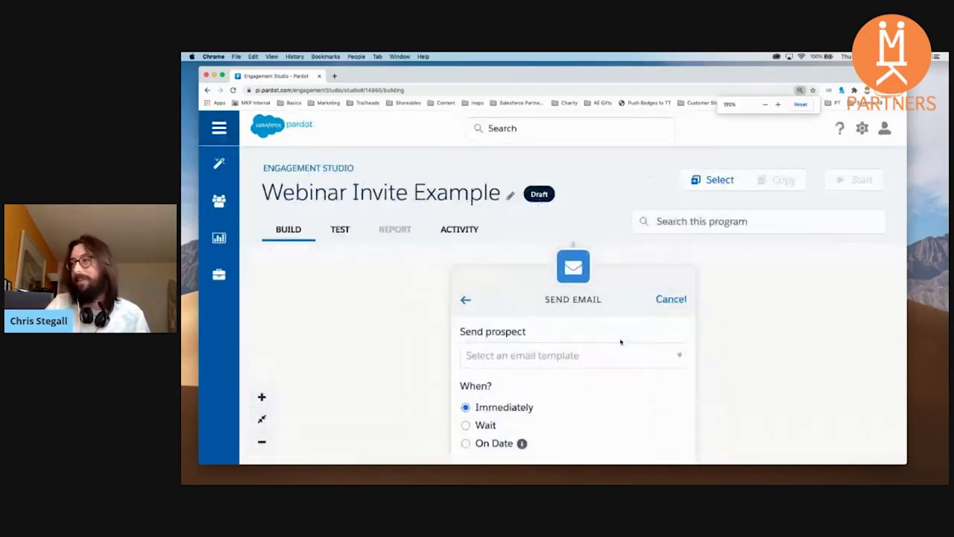
key("super+minus")
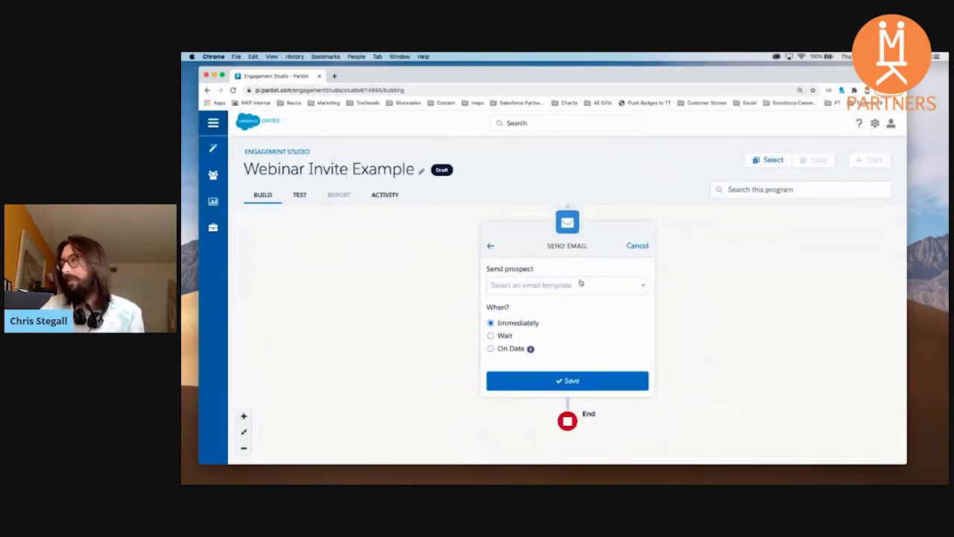
left_click(557, 286)
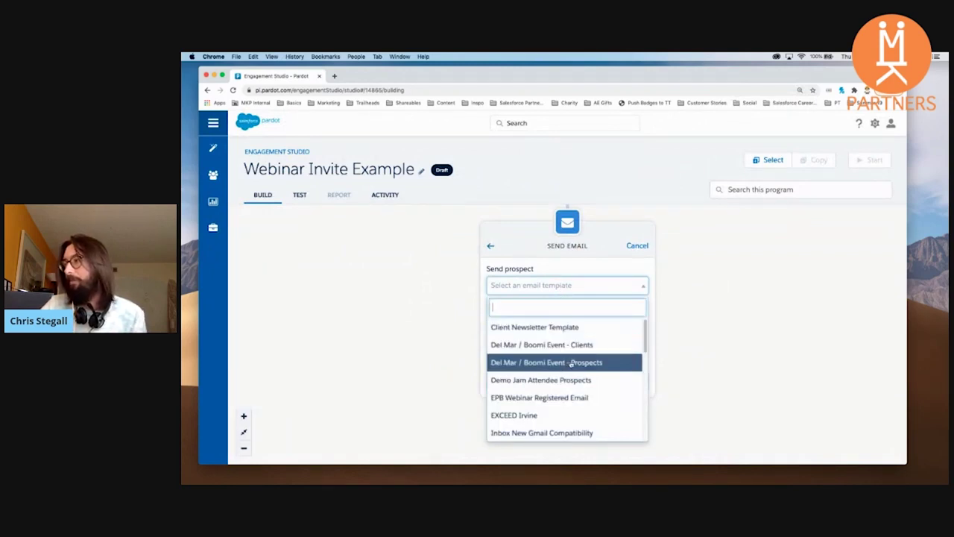
scroll(568, 357, "down", 5)
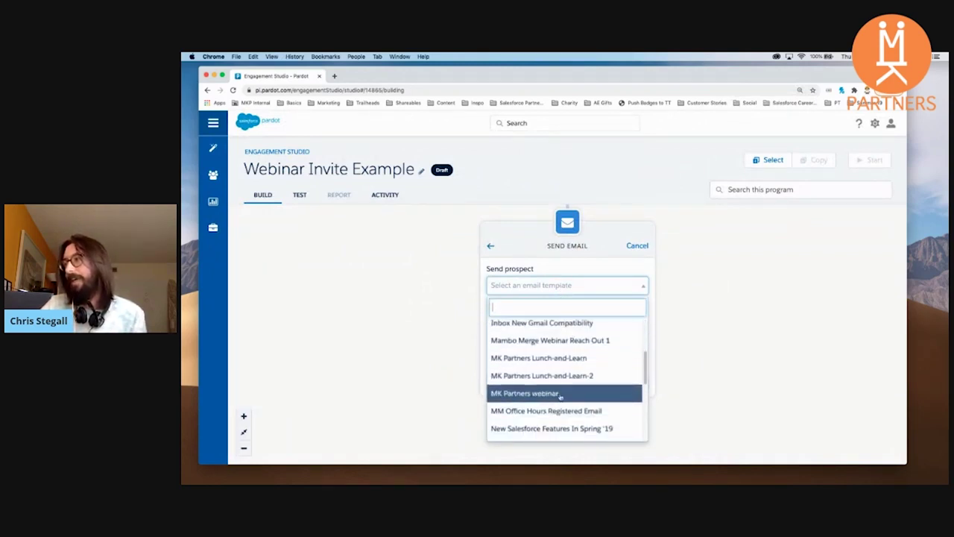
scroll(561, 384, "up", 3)
left_click(584, 269)
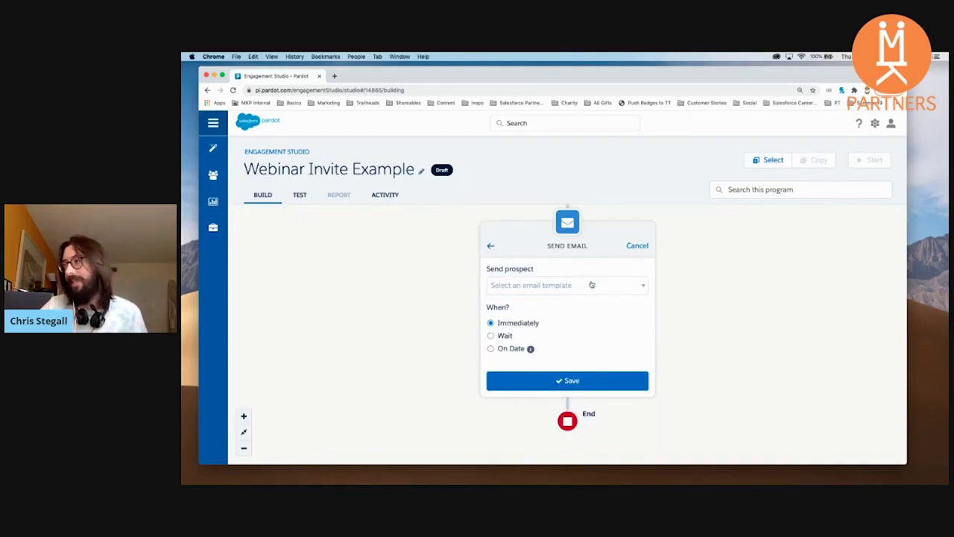
Schedule the Send Email step On Date 02/18/2021 and save it.
left_click(501, 337)
left_click(507, 325)
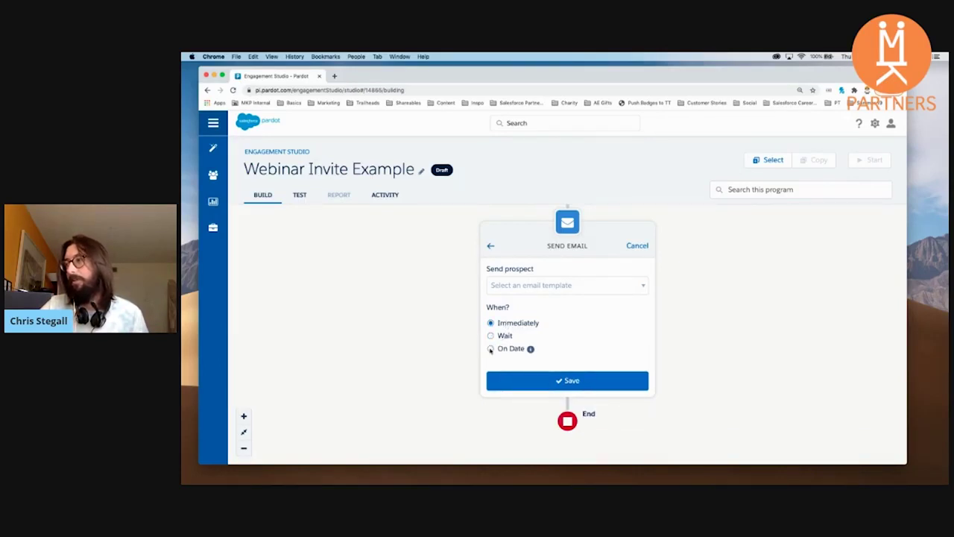
left_click(491, 349)
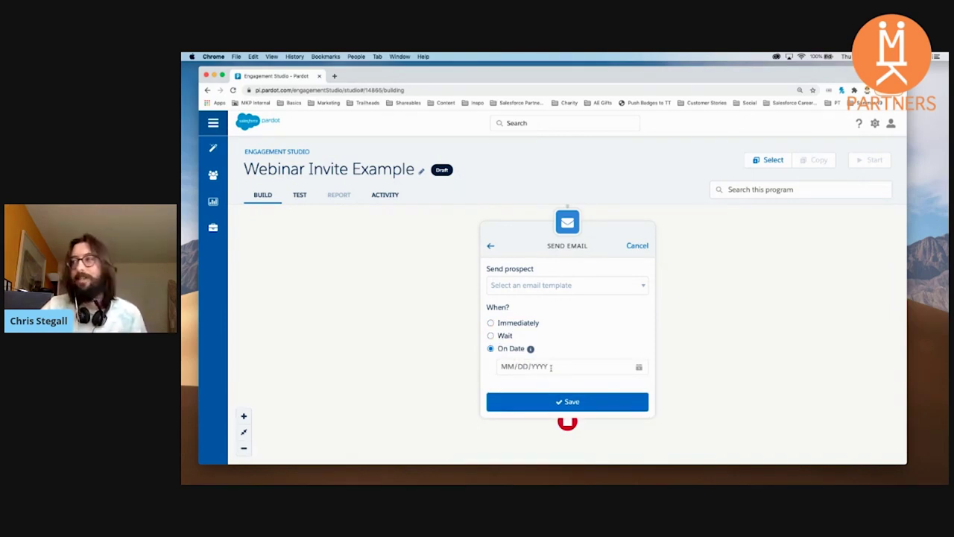
left_click(551, 366)
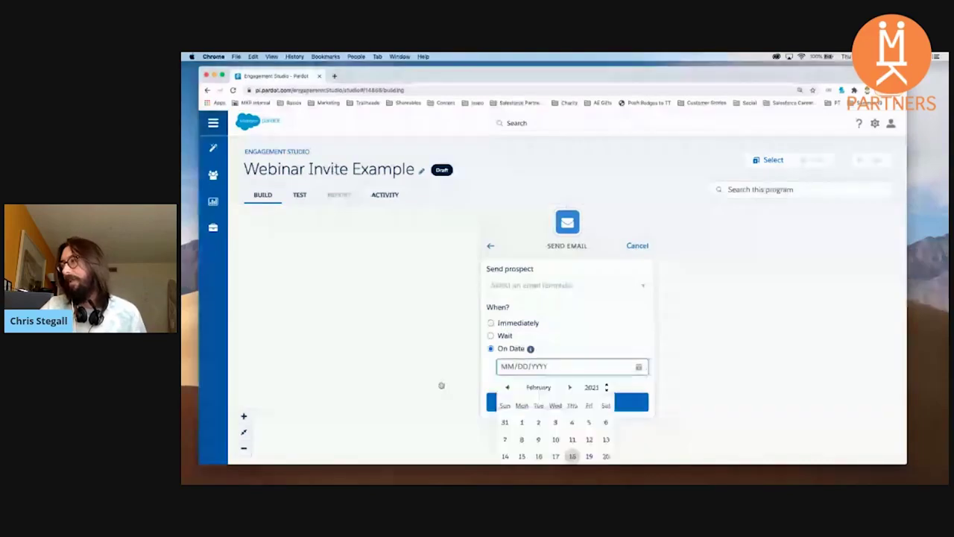
scroll(521, 357, "down", 2)
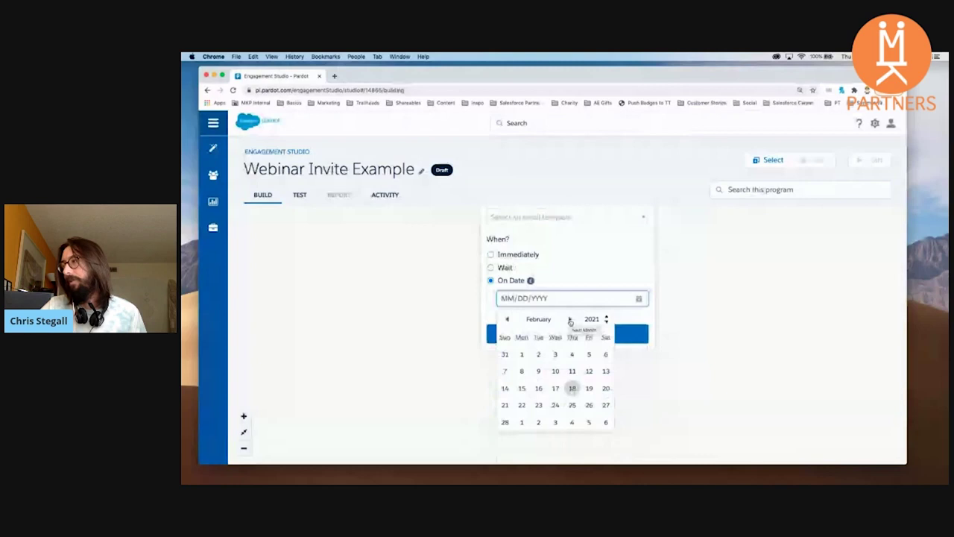
left_click(572, 388)
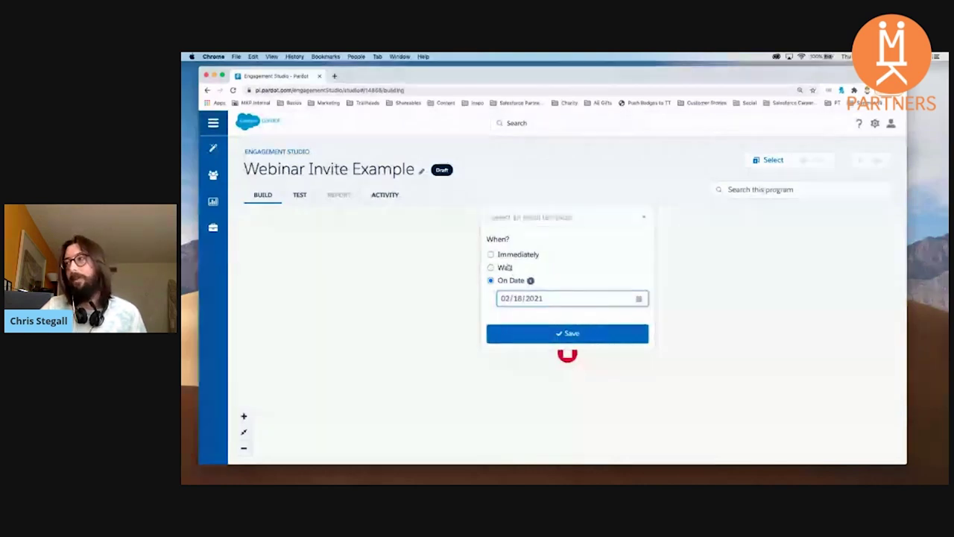
left_click(558, 333)
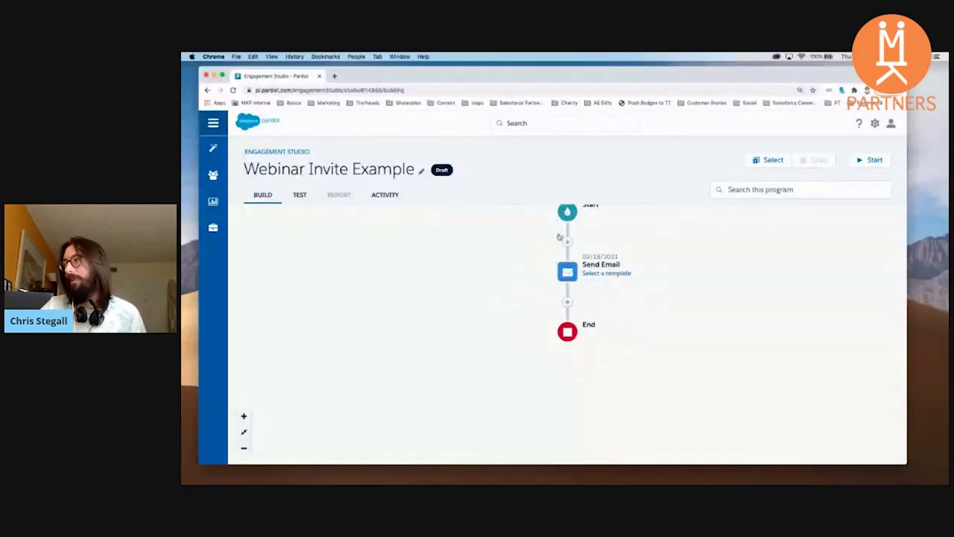
Open the add-step chooser on the connector between Send Email and End.
left_click(567, 302)
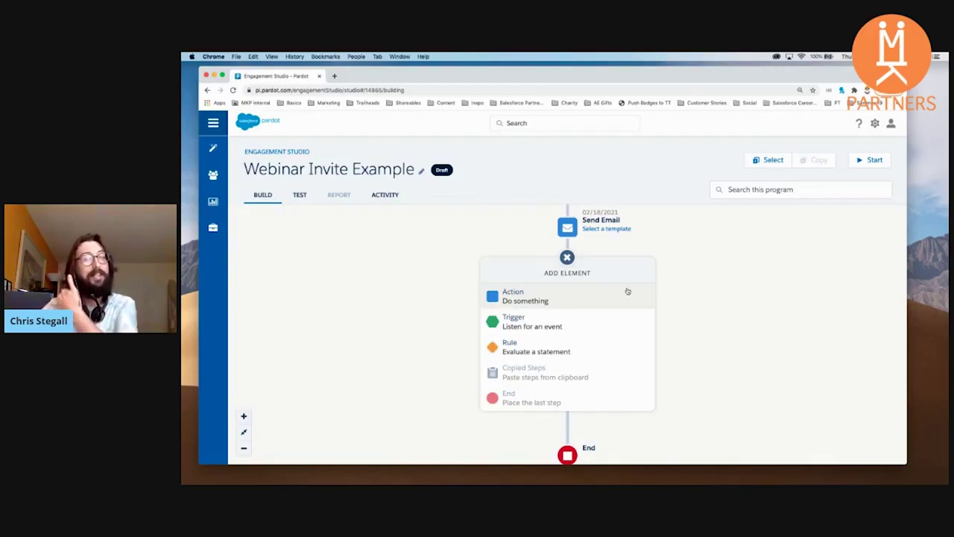
Add an Email Open trigger with a maximum of 7 days and save it.
left_click(538, 322)
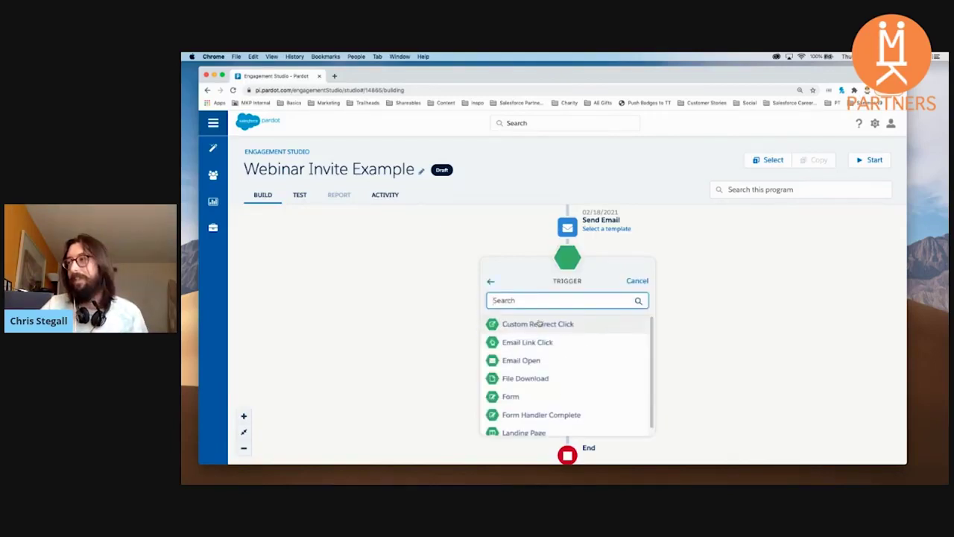
left_click(525, 361)
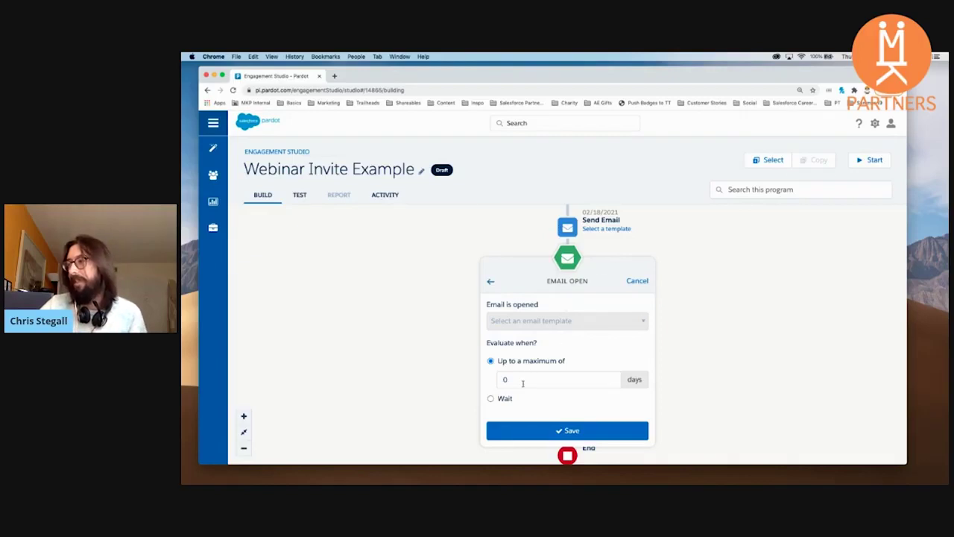
left_click(496, 382)
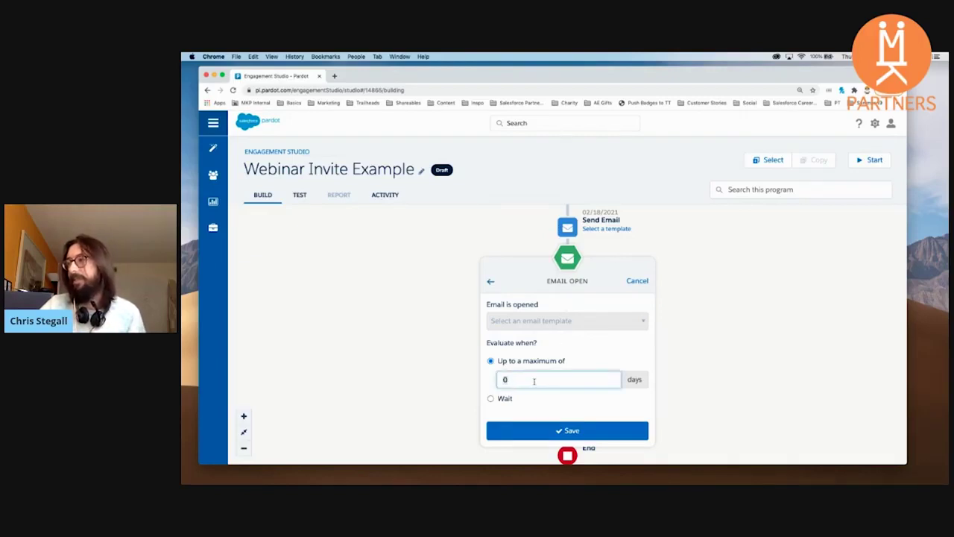
key("BackSpace")
type("5")
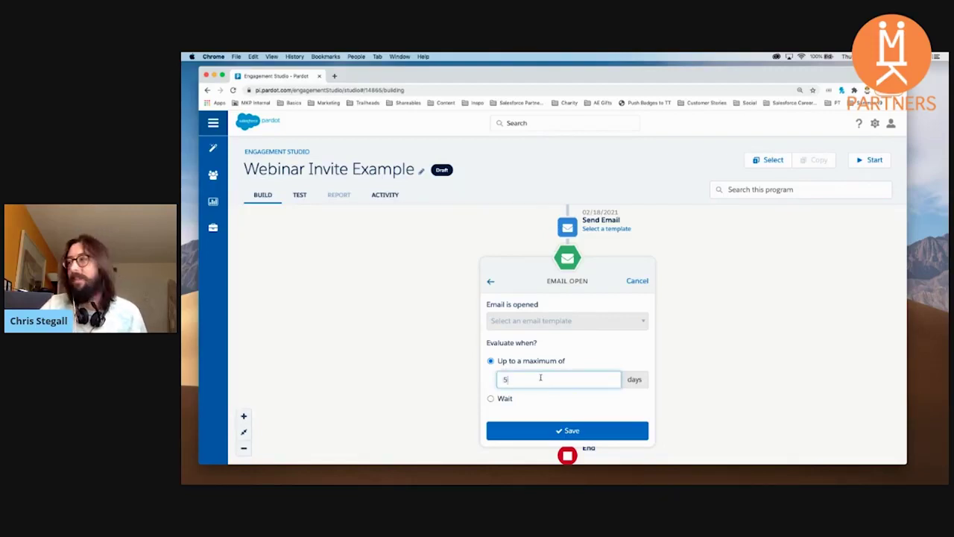
key("BackSpace")
type("7")
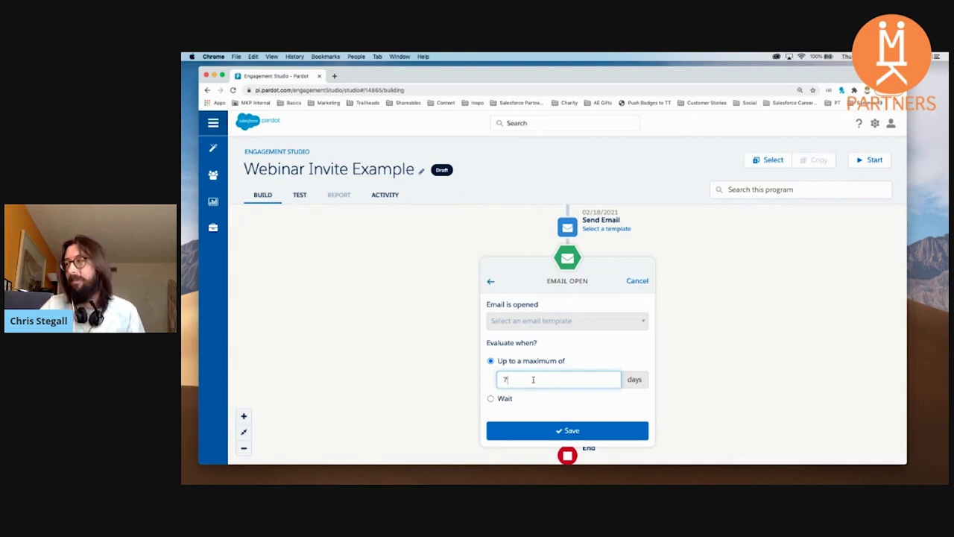
left_click(545, 429)
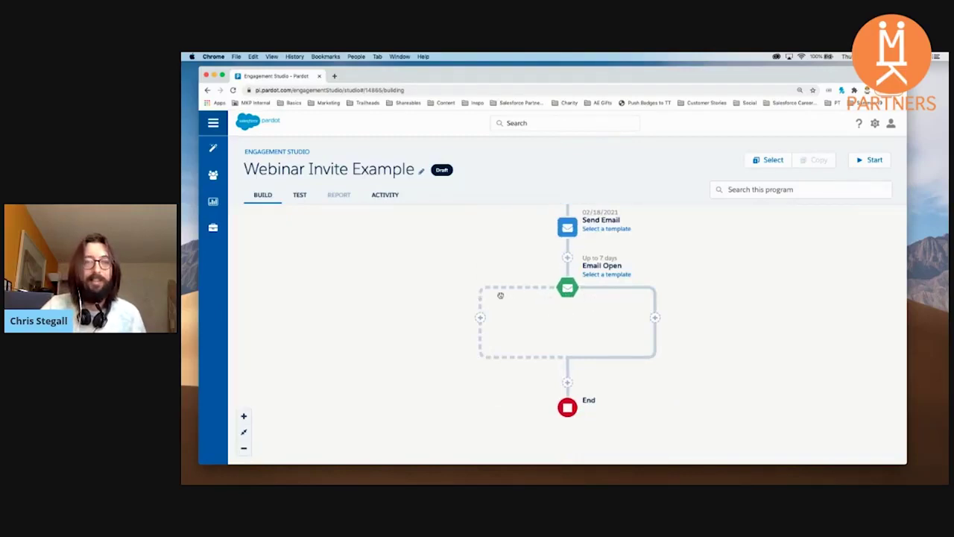
left_click(480, 317)
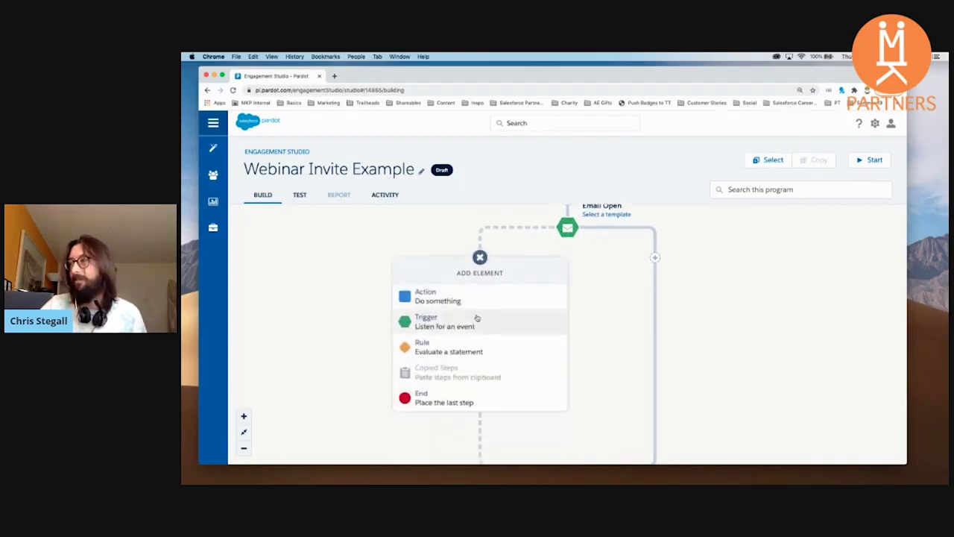
Place an immediate Send Email action on the Email Open's No branch, template unset.
left_click(456, 302)
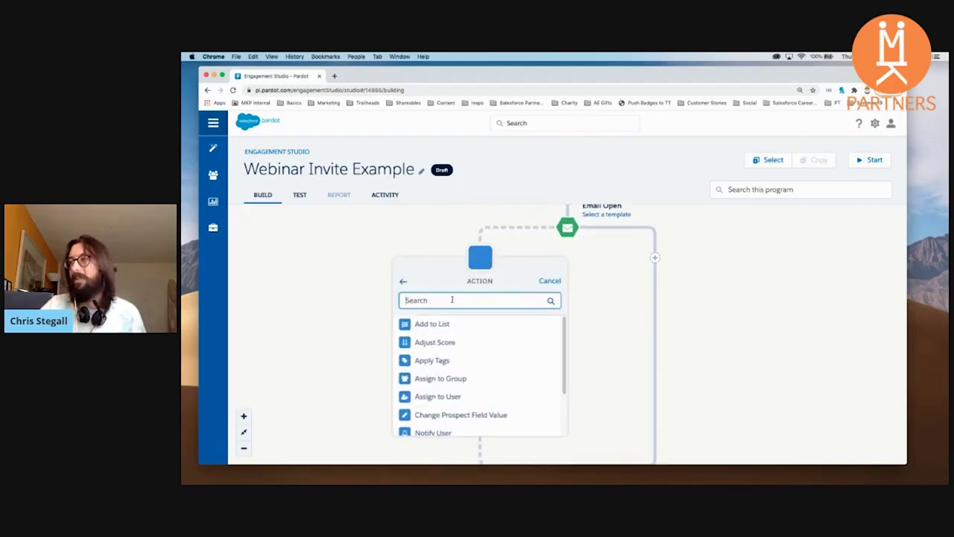
type("email")
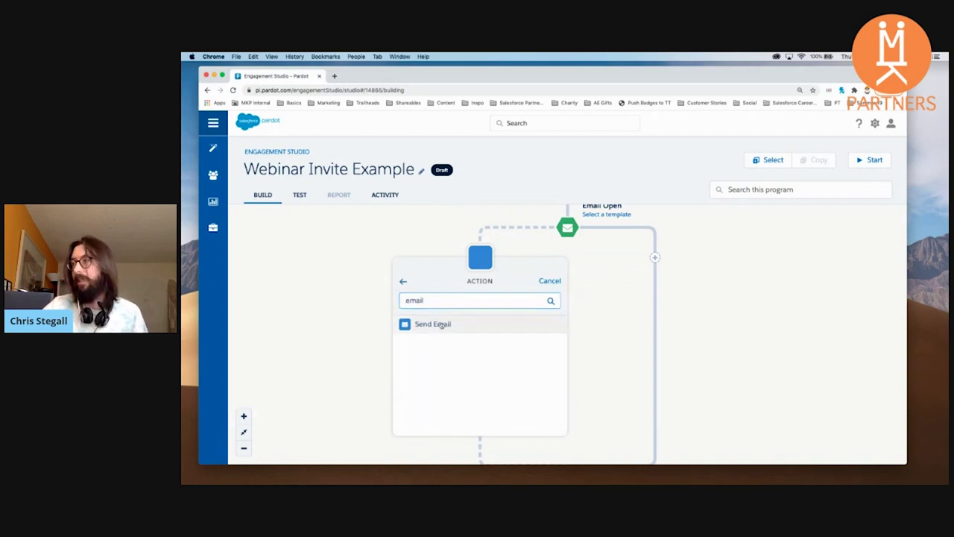
left_click(431, 325)
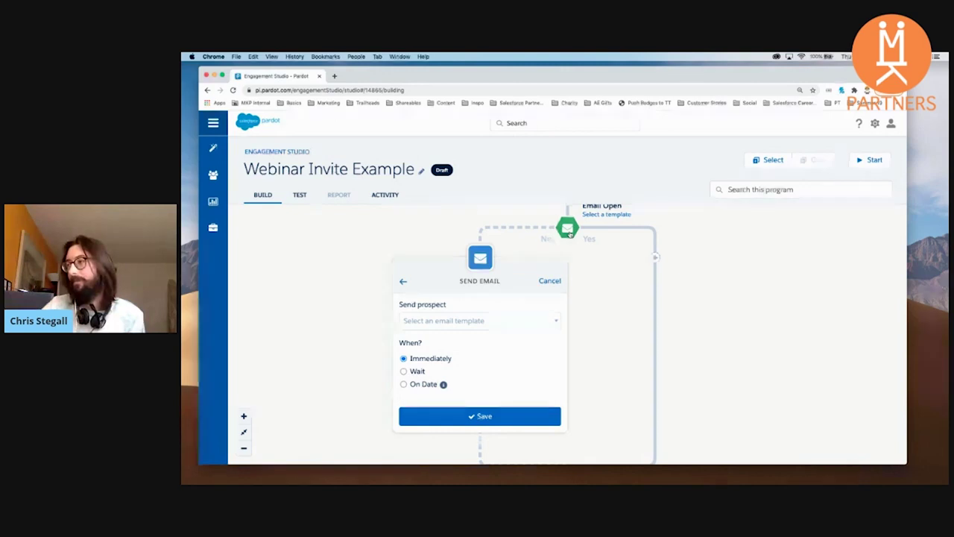
left_click(467, 415)
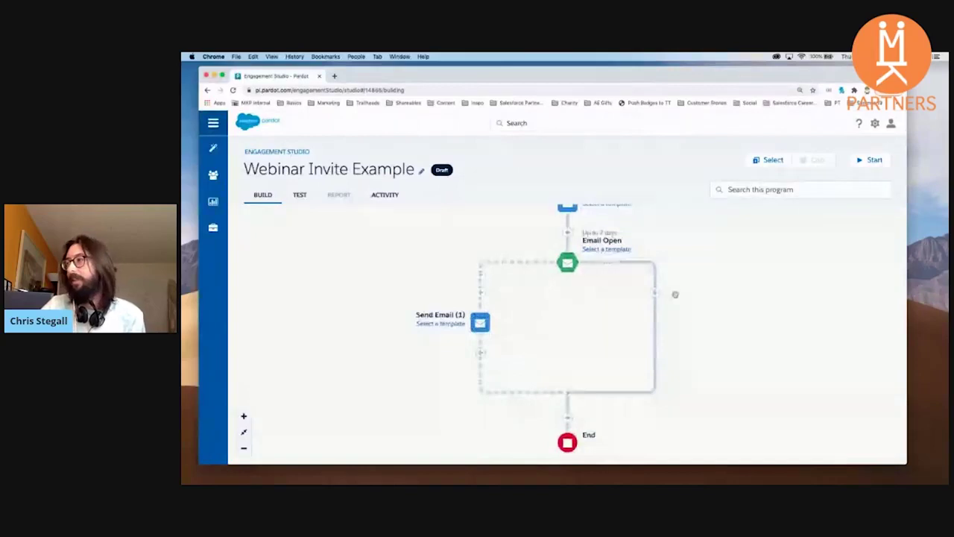
On the Email Open's Yes branch, browse rule types, then go back and choose Trigger.
left_click(654, 294)
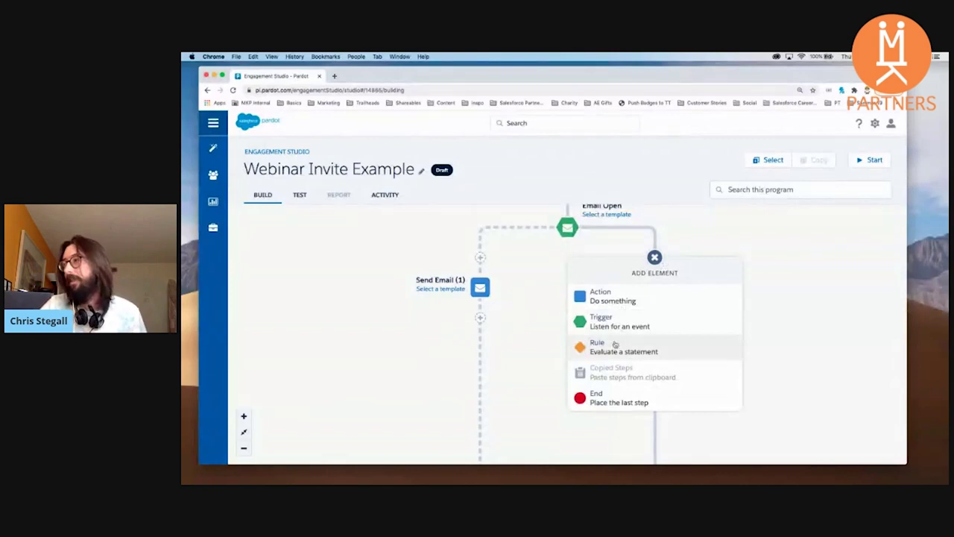
left_click(614, 348)
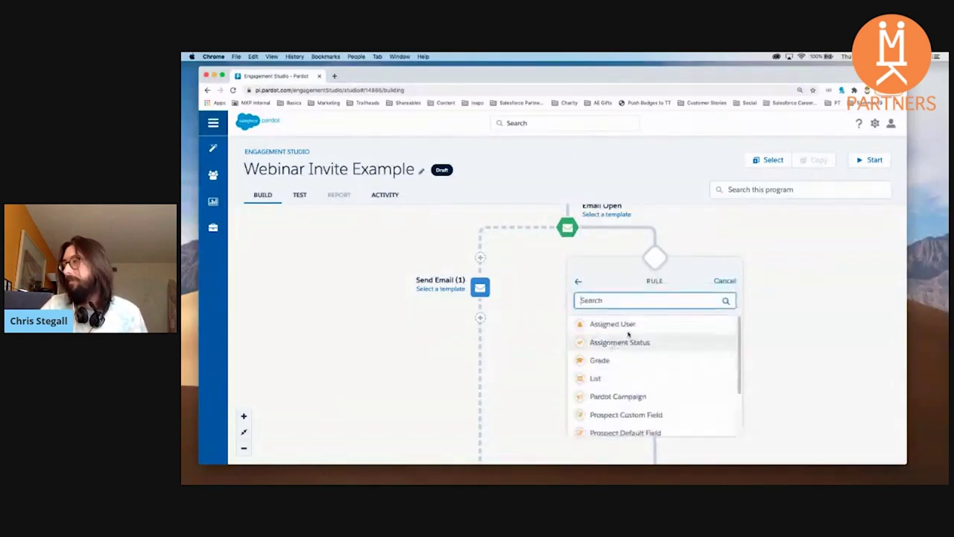
scroll(630, 350, "down", 2)
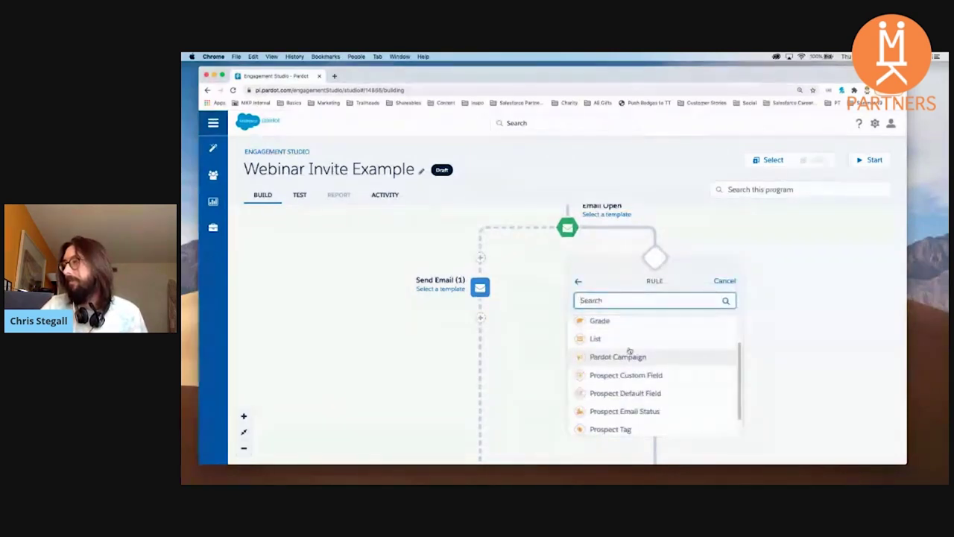
scroll(630, 350, "down", 2)
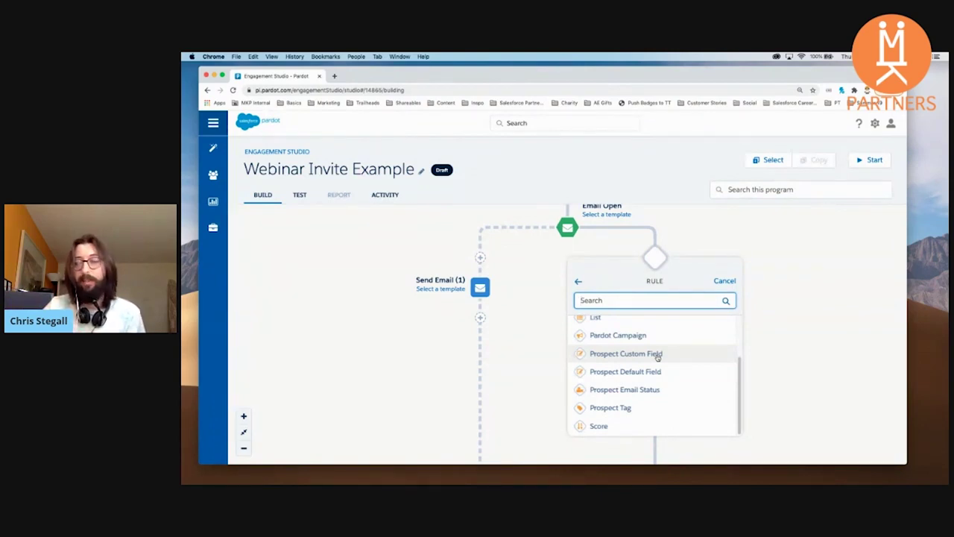
left_click(578, 281)
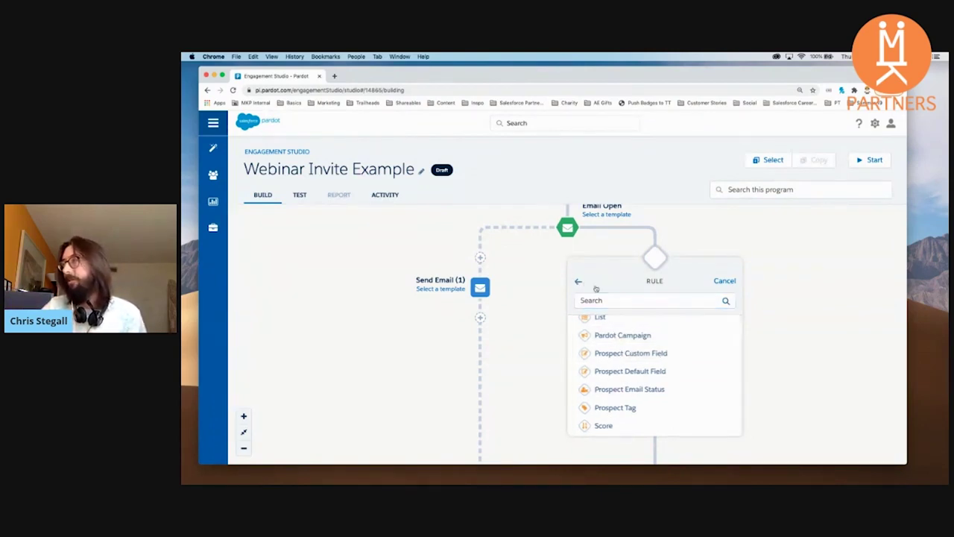
left_click(602, 322)
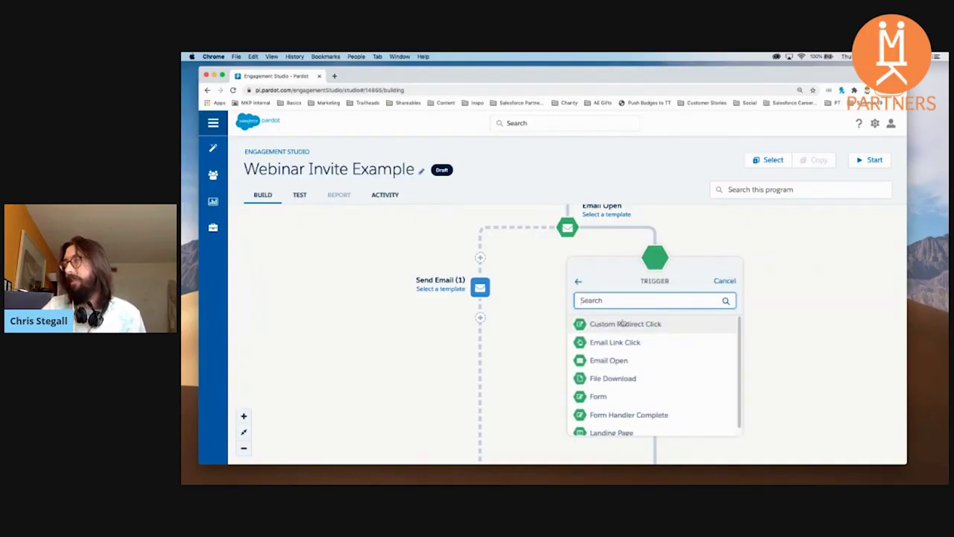
Choose the Form trigger with Any form completed, set a 4-day maximum, and save.
left_click(604, 391)
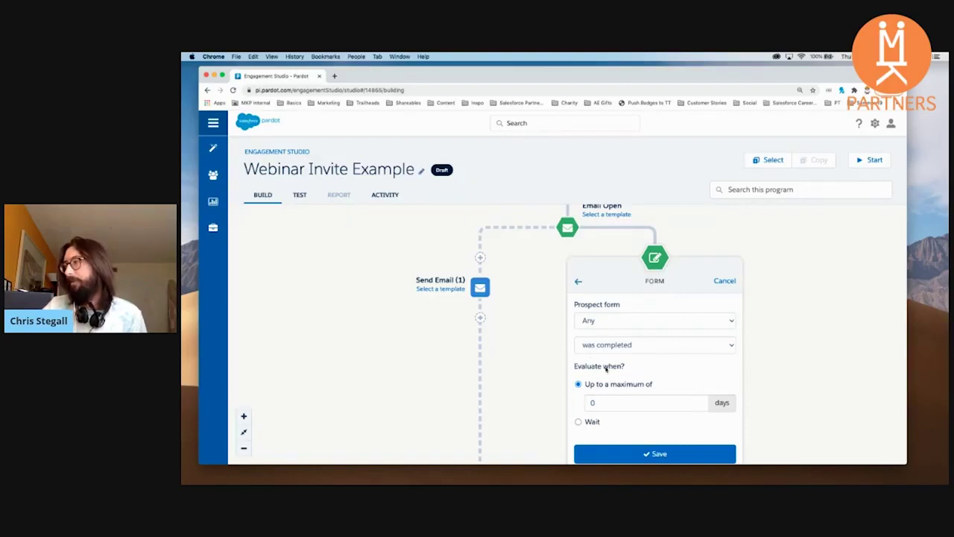
left_click(603, 403)
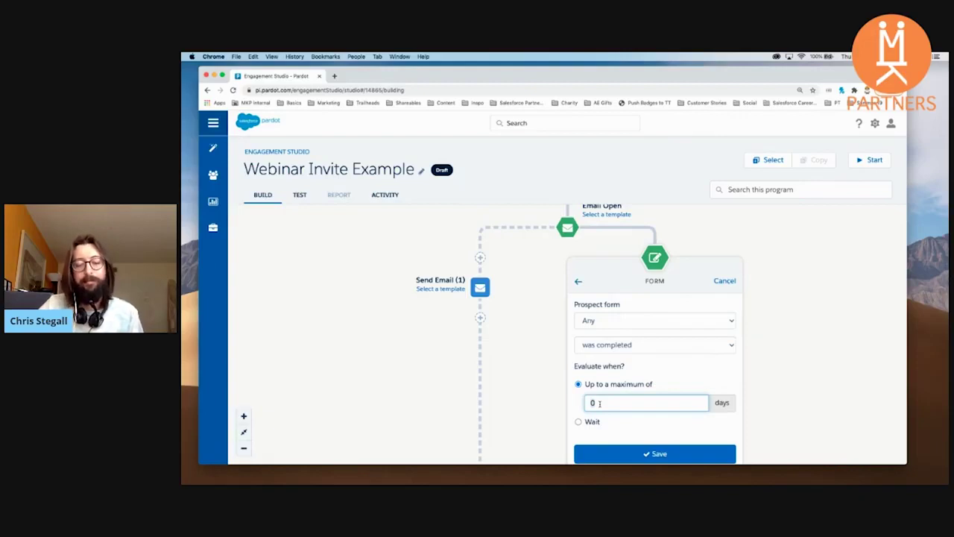
type("7")
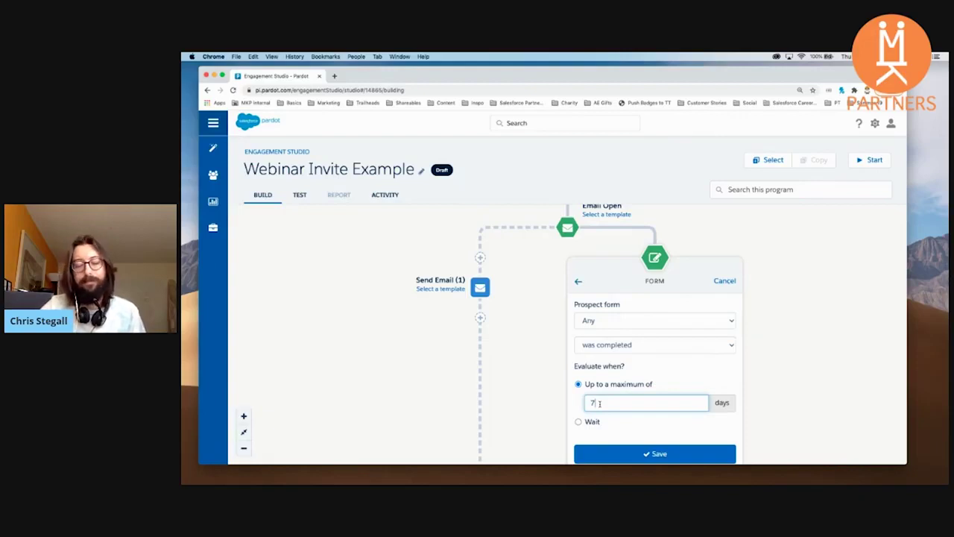
type("4")
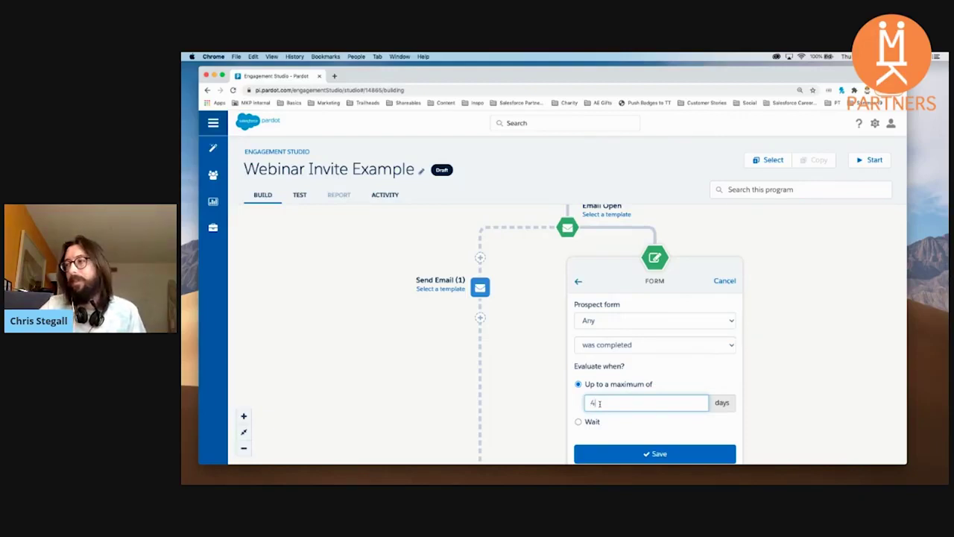
left_click(630, 447)
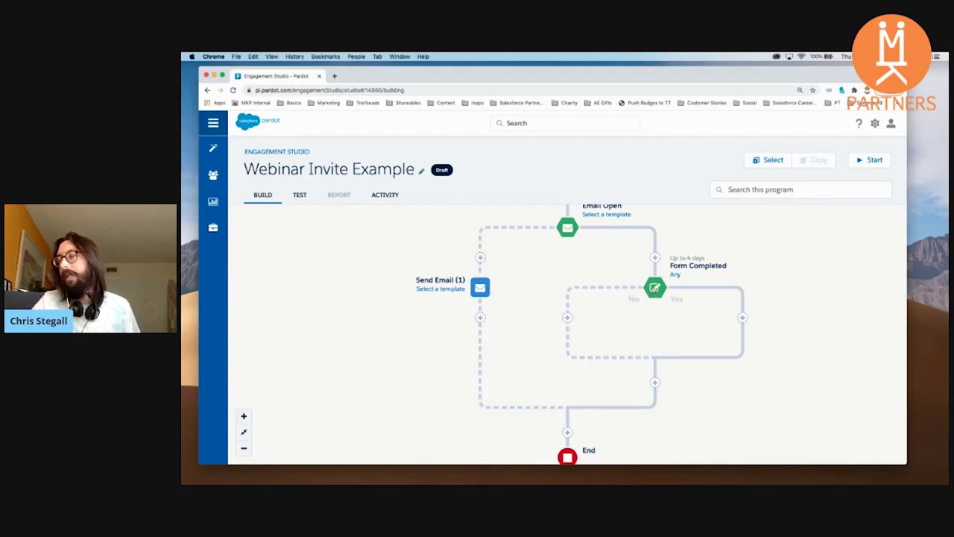
left_click(743, 320)
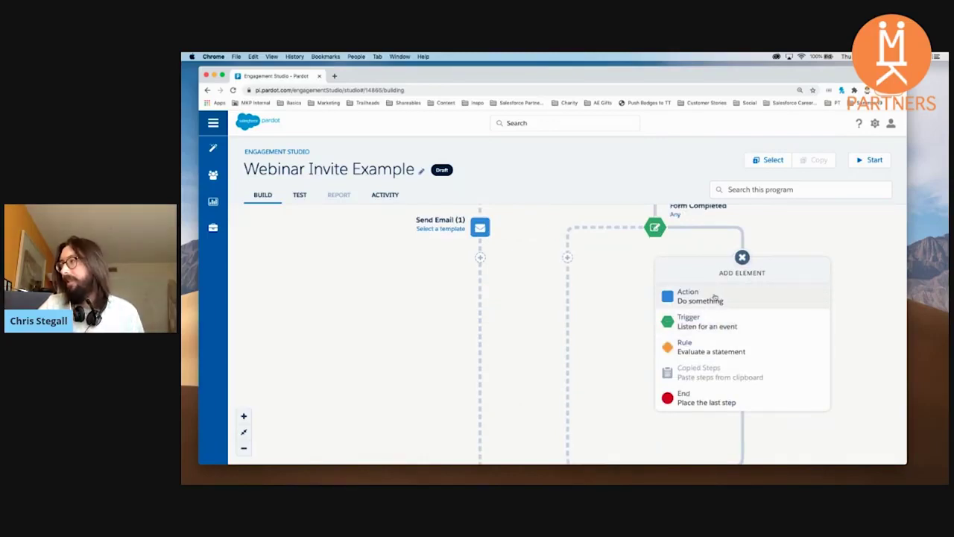
Insert a Send Email action on the Form Completed Yes branch, dated March 3, 2021, and save.
left_click(717, 297)
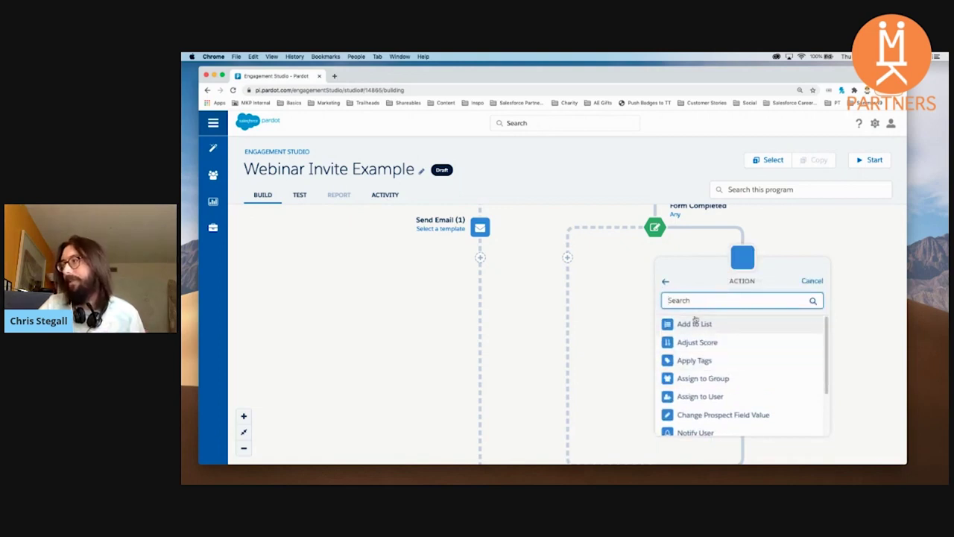
left_click(690, 300)
type("email")
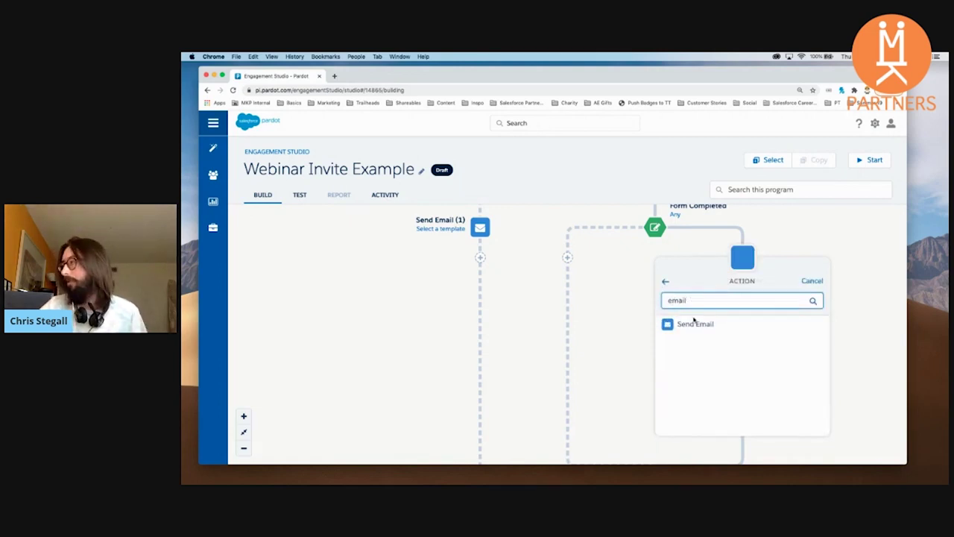
left_click(695, 323)
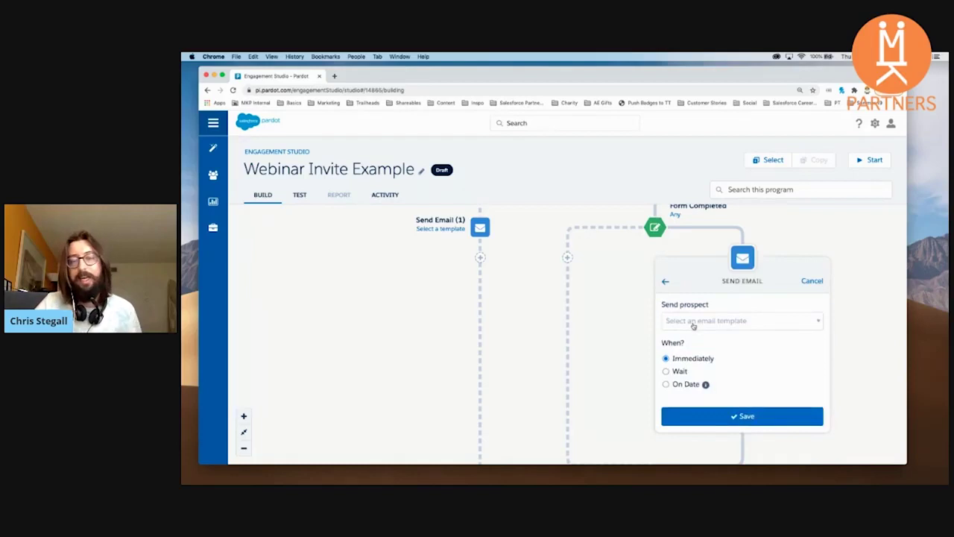
left_click(665, 384)
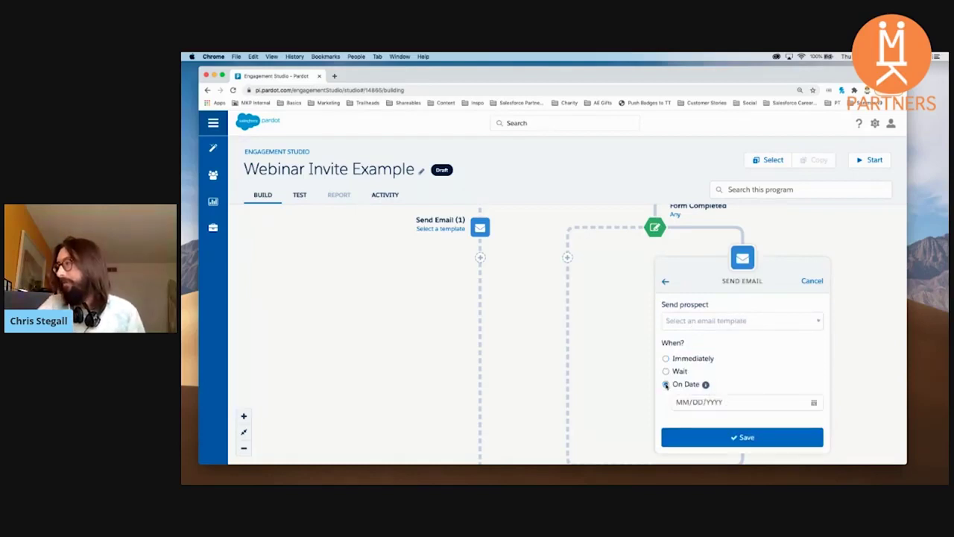
left_click(747, 401)
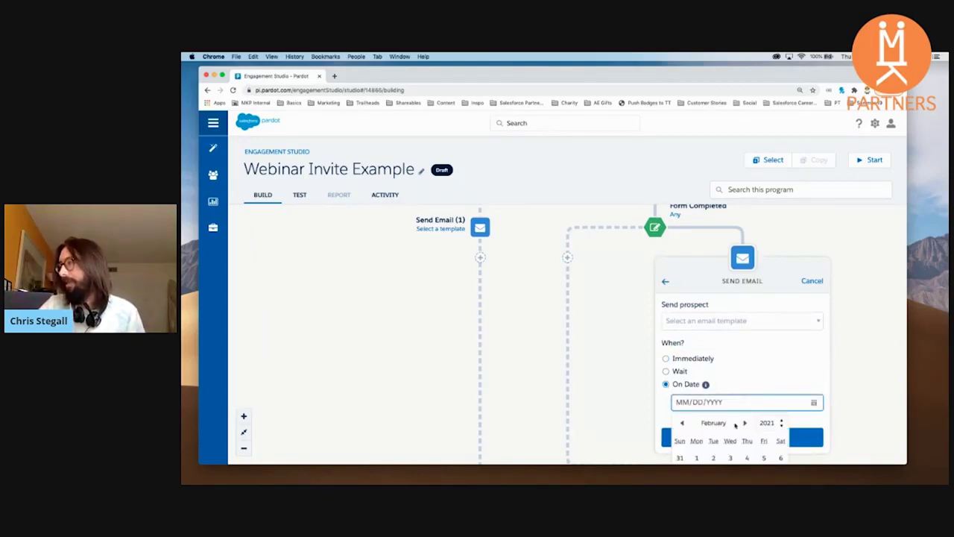
scroll(831, 389, "down", 5)
scroll(790, 354, "up", 1)
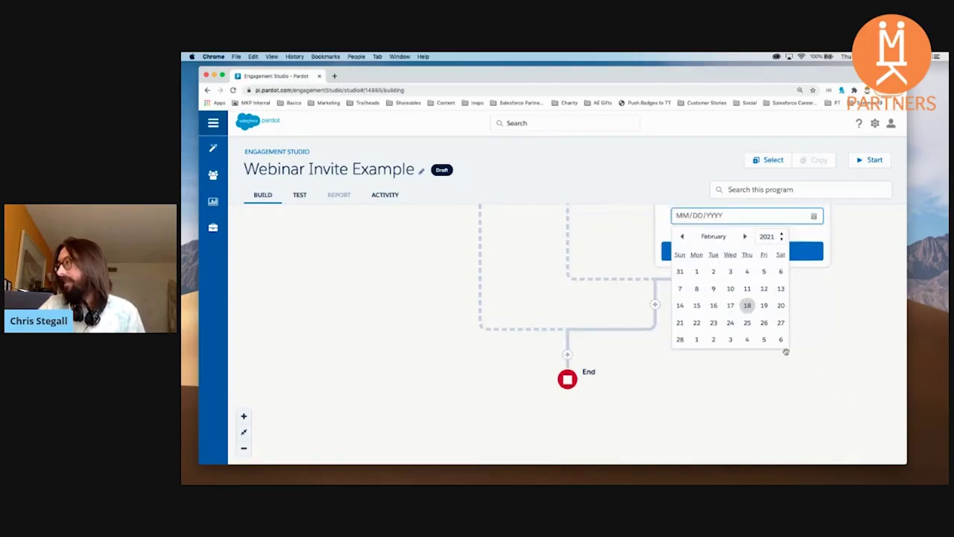
left_click(730, 339)
scroll(848, 334, "up", 4)
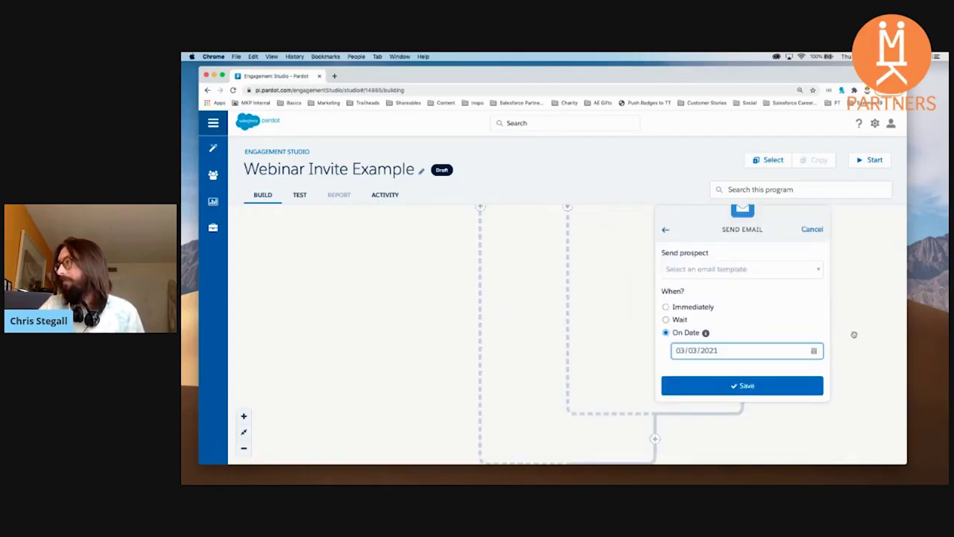
left_click(741, 401)
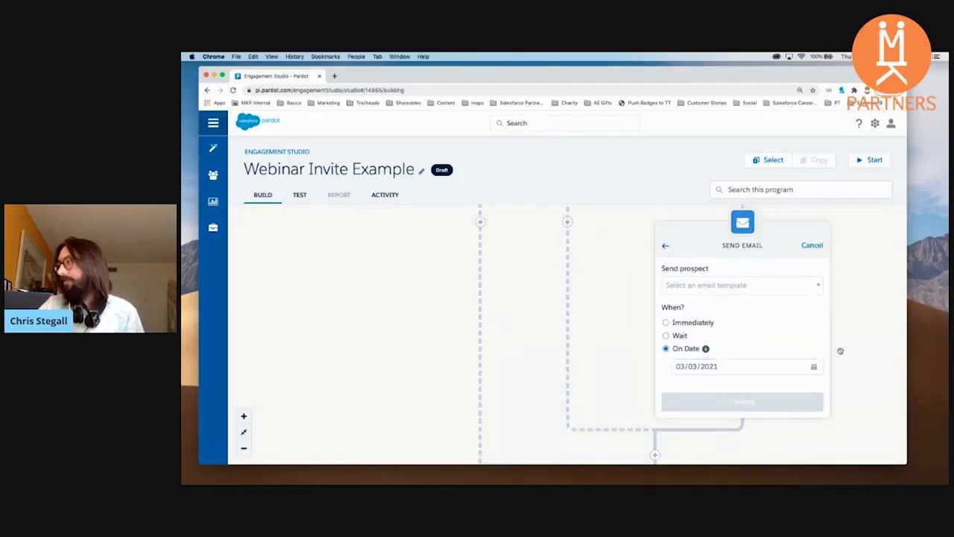
scroll(835, 351, "up", 4)
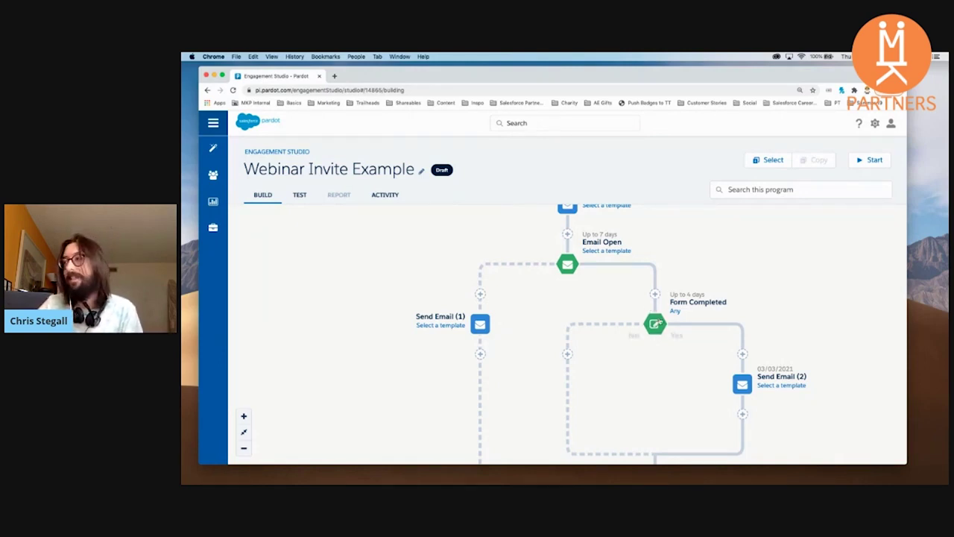
Scroll down the flow to bring the Form Completed trigger's branches into view.
scroll(626, 336, "down", 1)
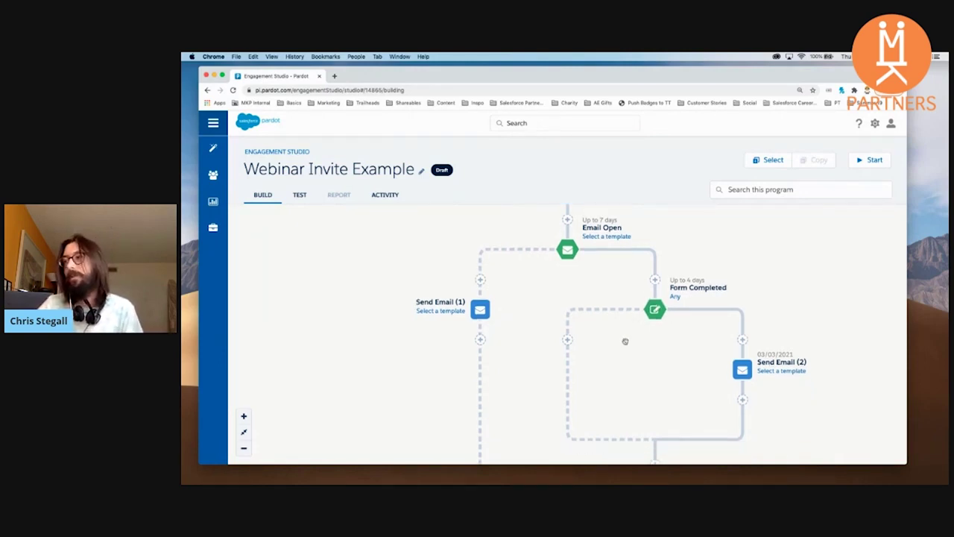
Add a Send Email step on Form Completed's No branch, scheduled On Date 03/05/2021, and save it.
left_click(568, 340)
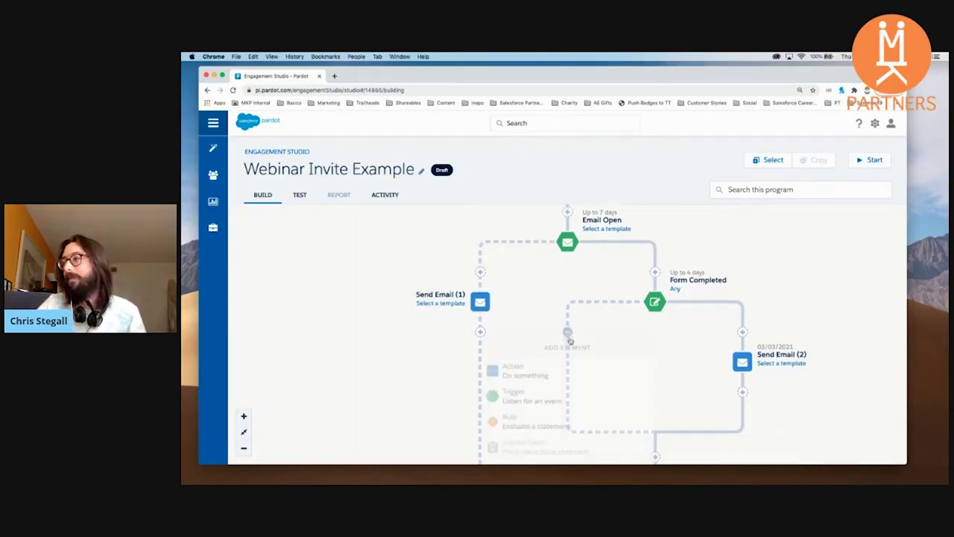
left_click(526, 294)
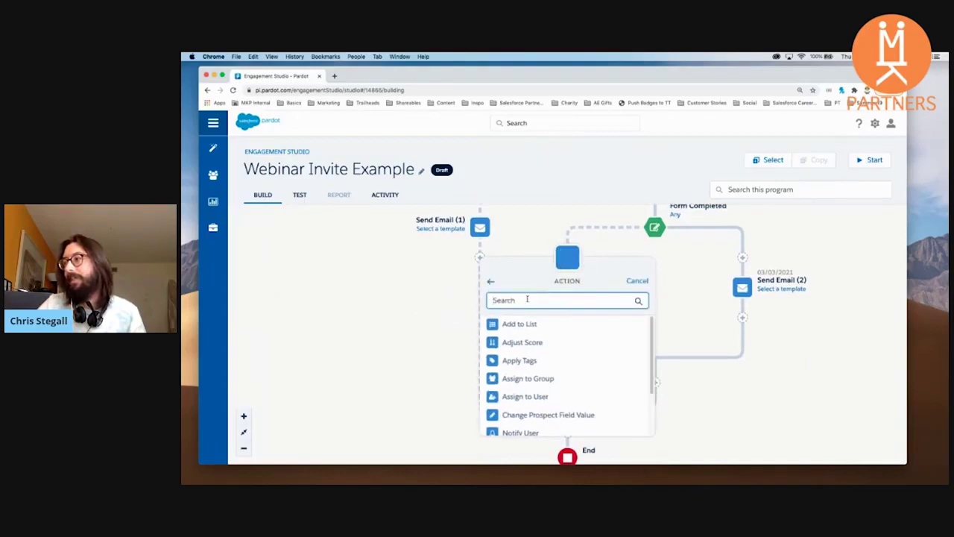
type("email")
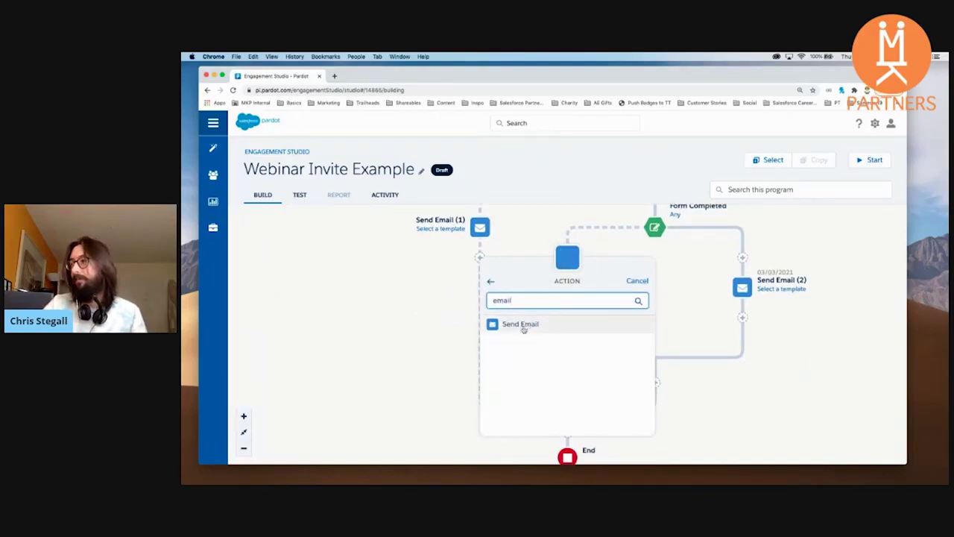
left_click(524, 325)
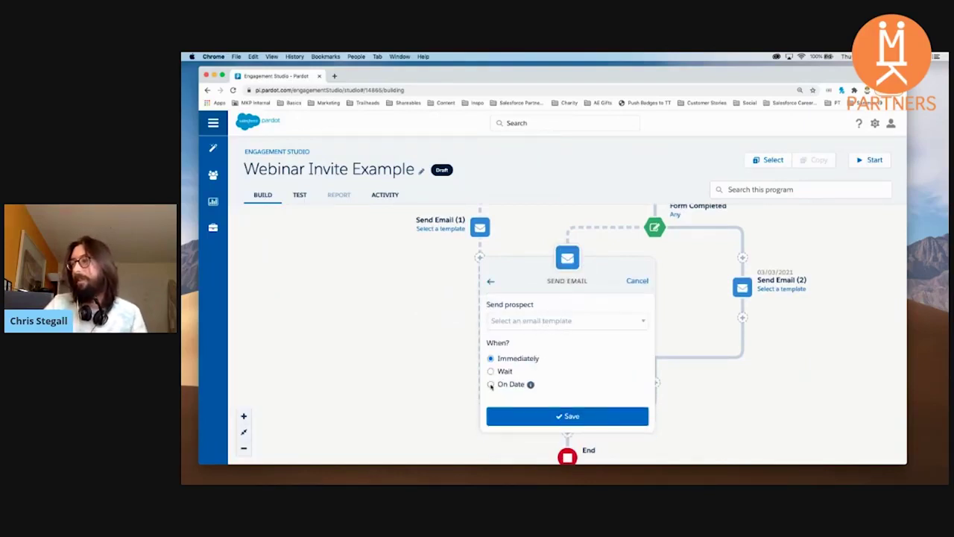
left_click(490, 385)
left_click(565, 402)
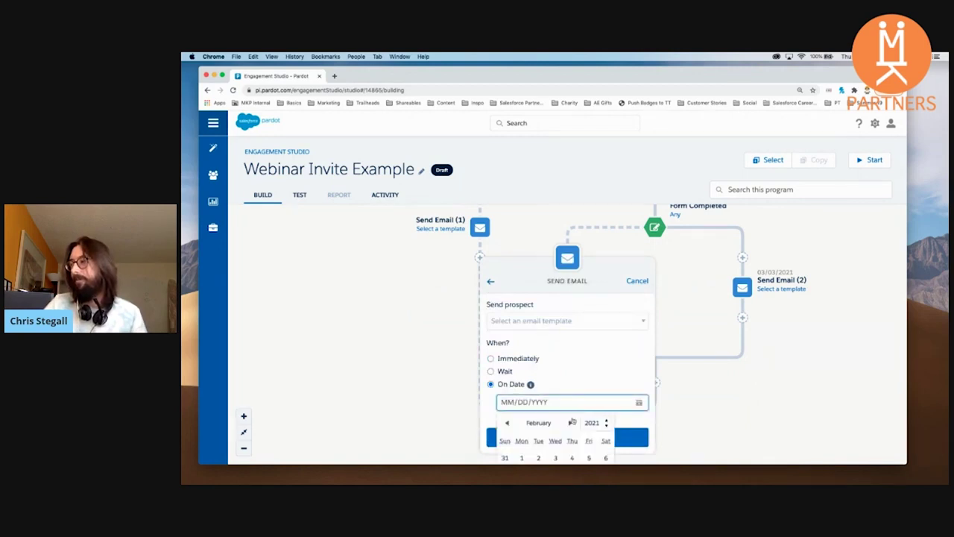
scroll(675, 407, "down", 3)
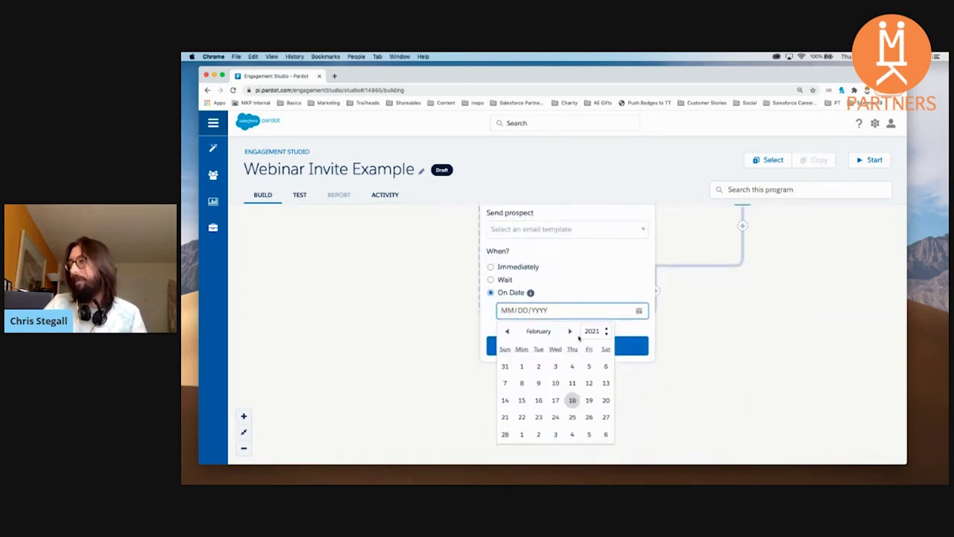
left_click(588, 434)
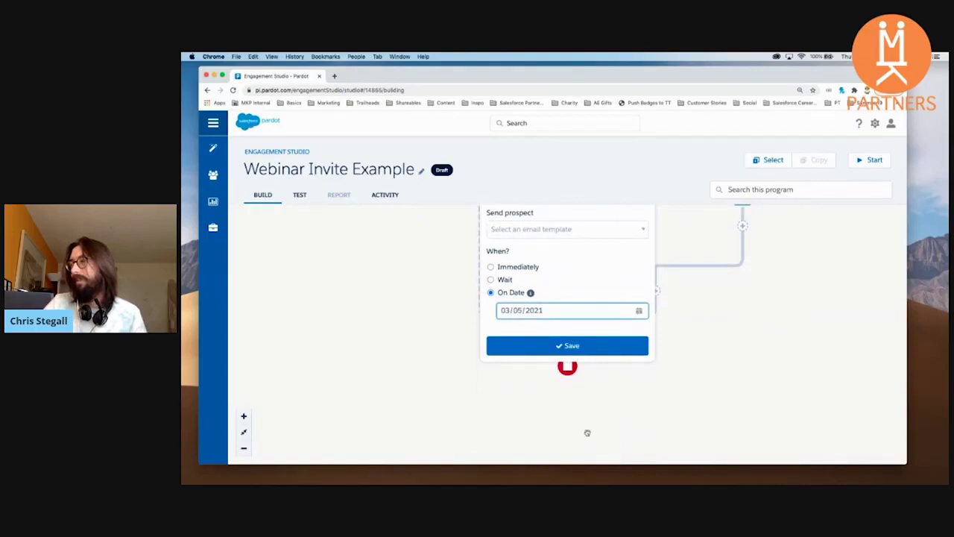
left_click(589, 340)
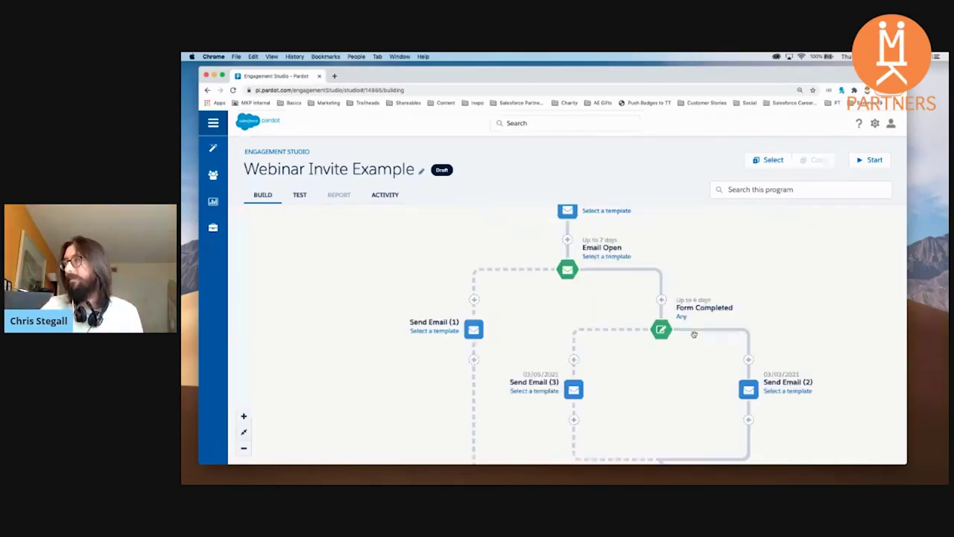
Scroll the canvas and zoom the page out to fit more of the flow.
scroll(615, 333, "down", 1)
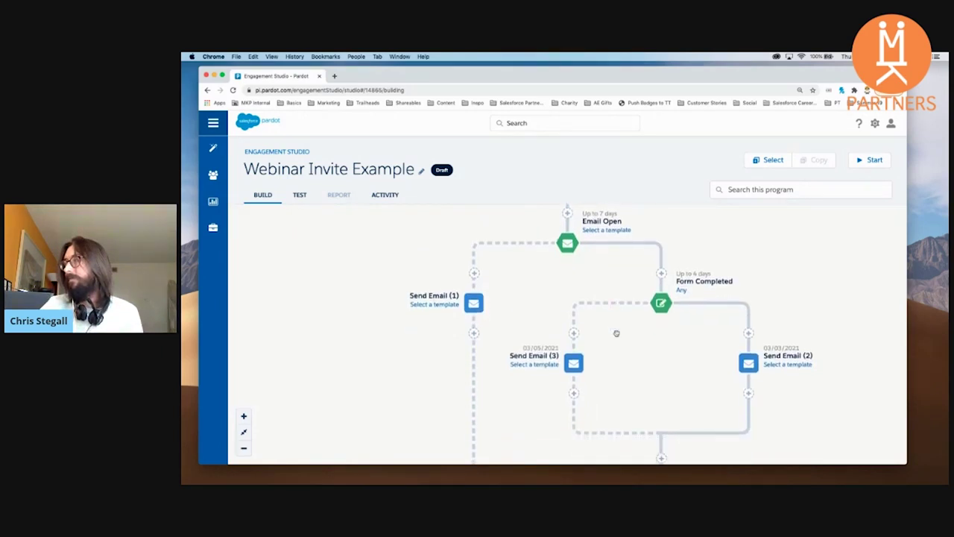
scroll(617, 332, "down", 3)
scroll(617, 332, "up", 3)
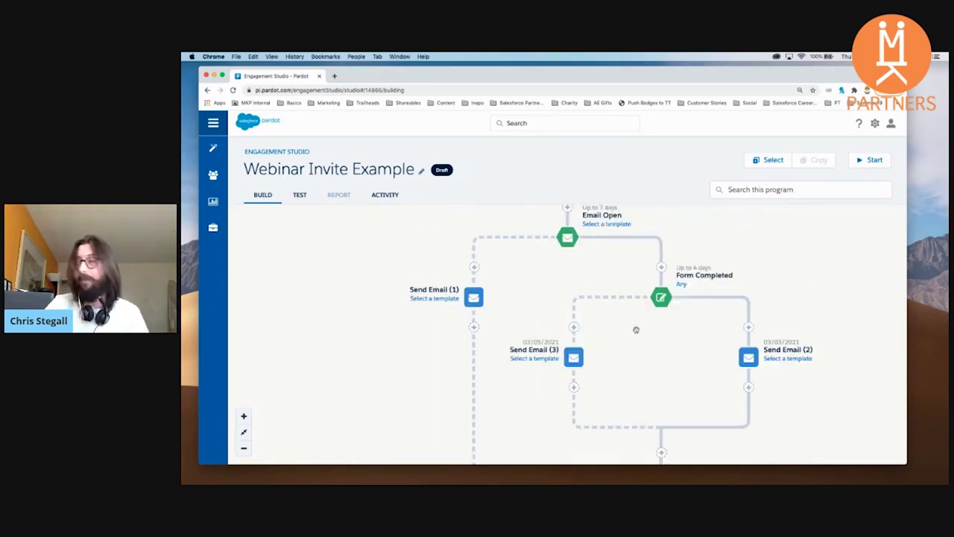
key("super+minus")
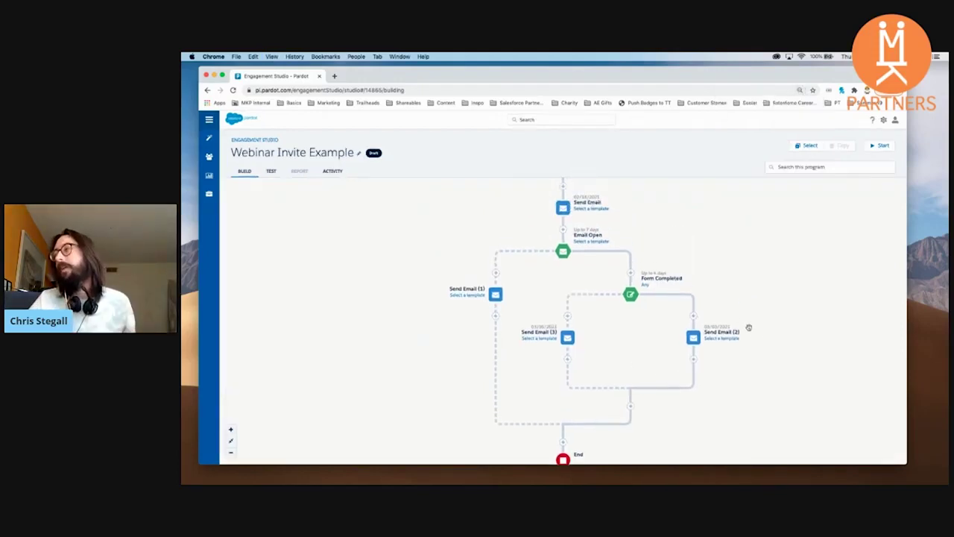
Scroll through the zoomed-out flow to review Send Email (2) and (3) rejoining before End.
scroll(739, 319, "up", 2)
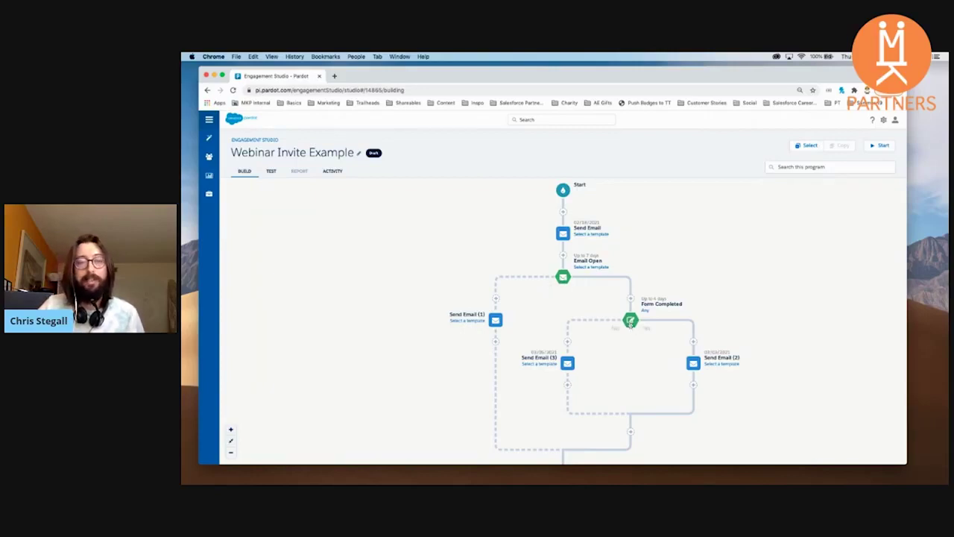
left_click_drag(630, 322, 630, 319)
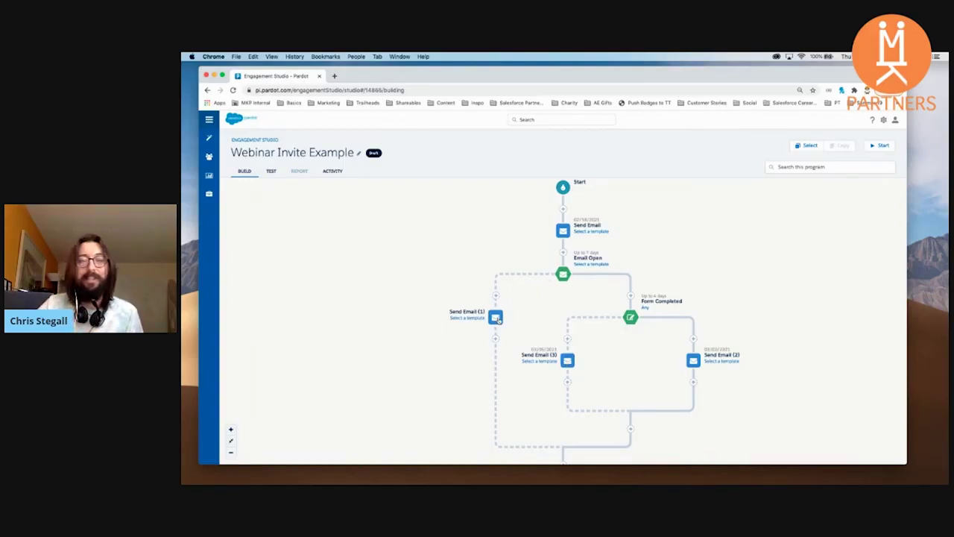
scroll(497, 319, "down", 1)
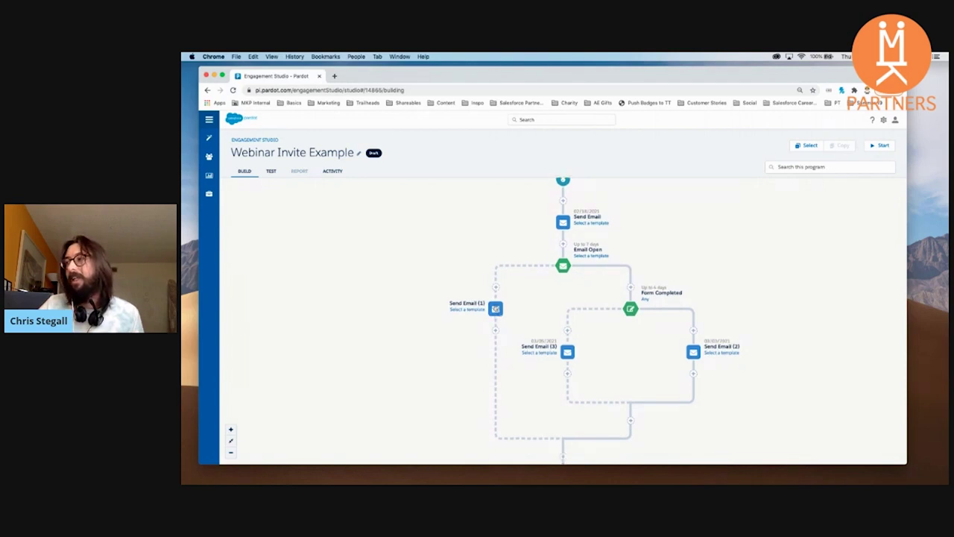
scroll(496, 308, "down", 1)
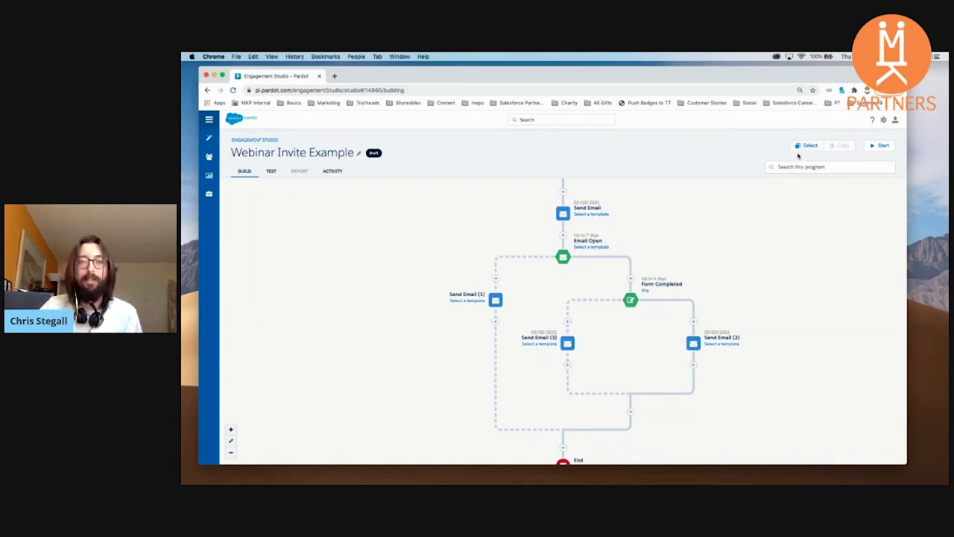
Copy the Email Open trigger and paste it below Send Email (1).
left_click(805, 147)
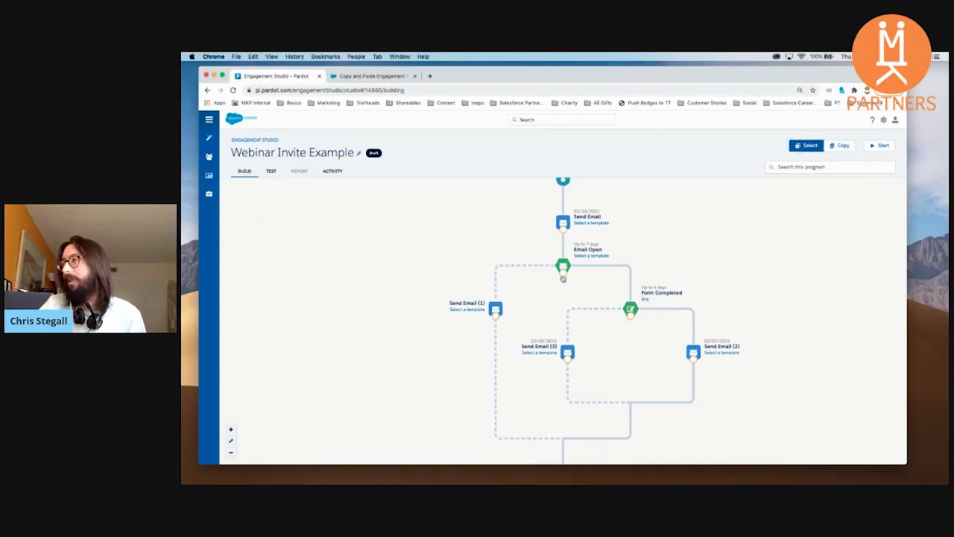
left_click(563, 275)
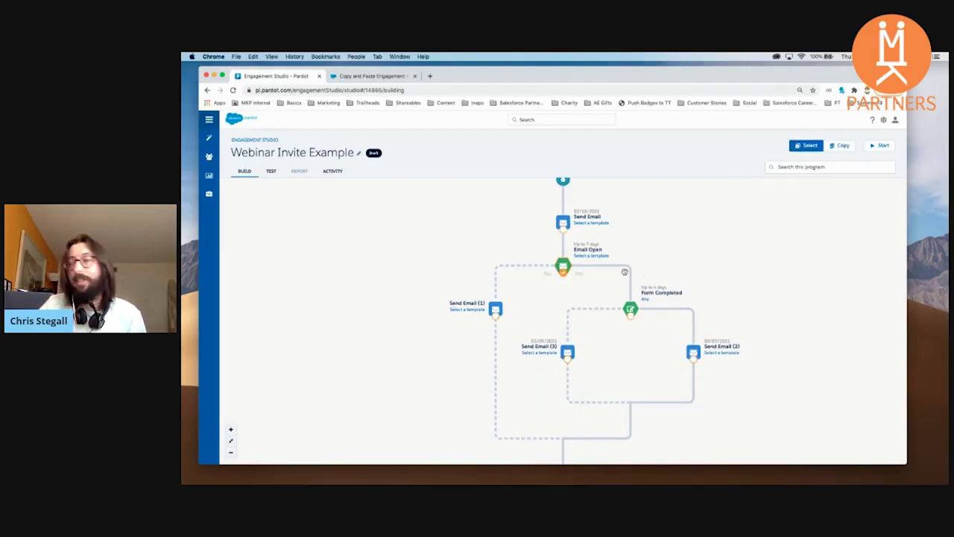
left_click(840, 146)
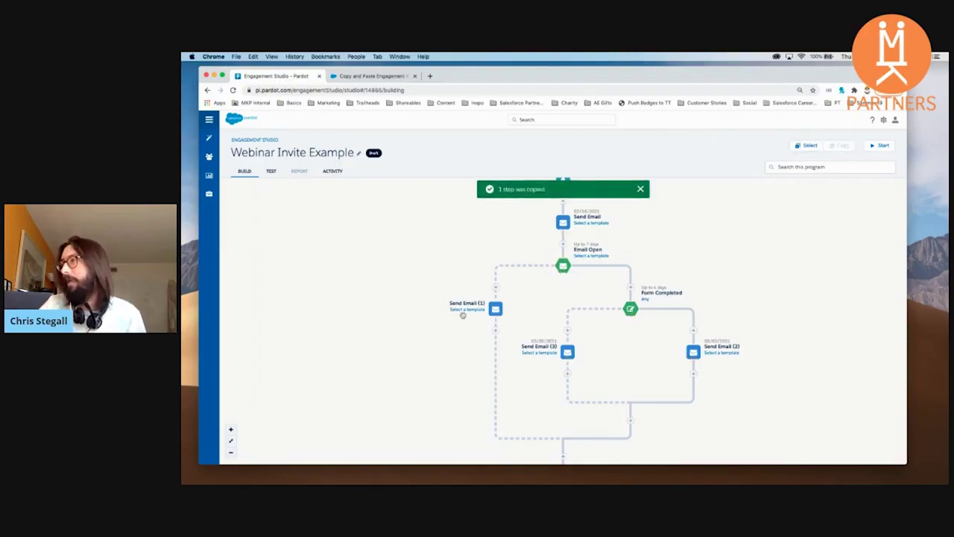
left_click(496, 331)
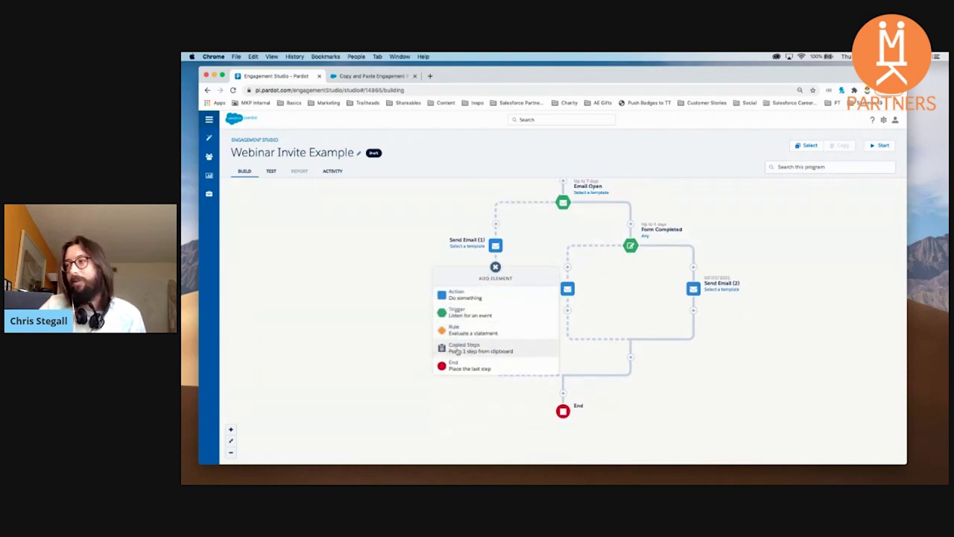
left_click(473, 351)
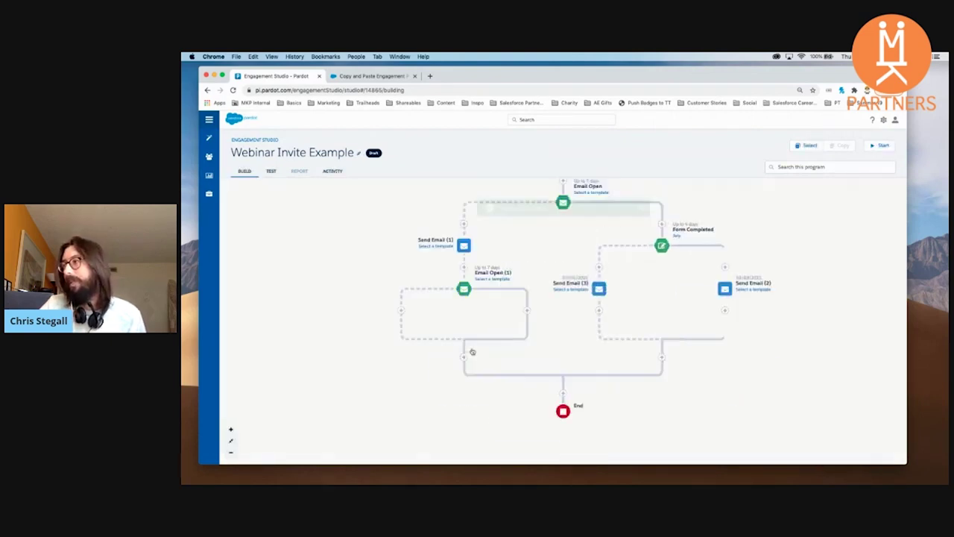
Copy the Form Completed trigger and paste it on Email Open (1)'s yes branch.
left_click(807, 145)
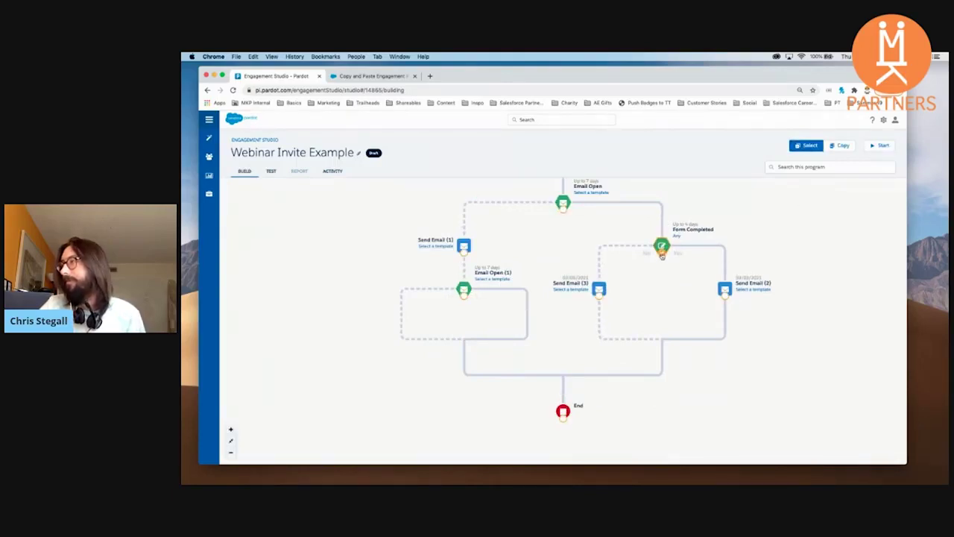
left_click(806, 147)
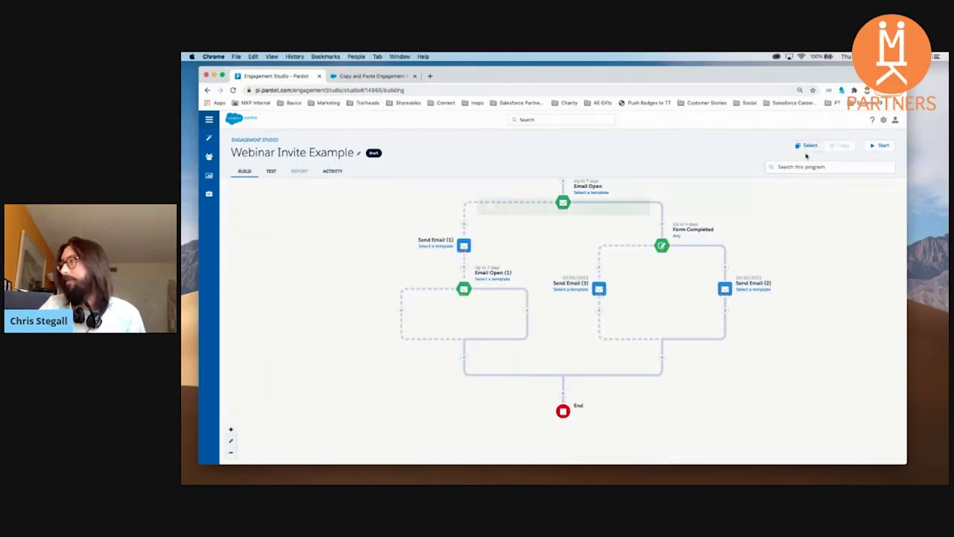
left_click(525, 312)
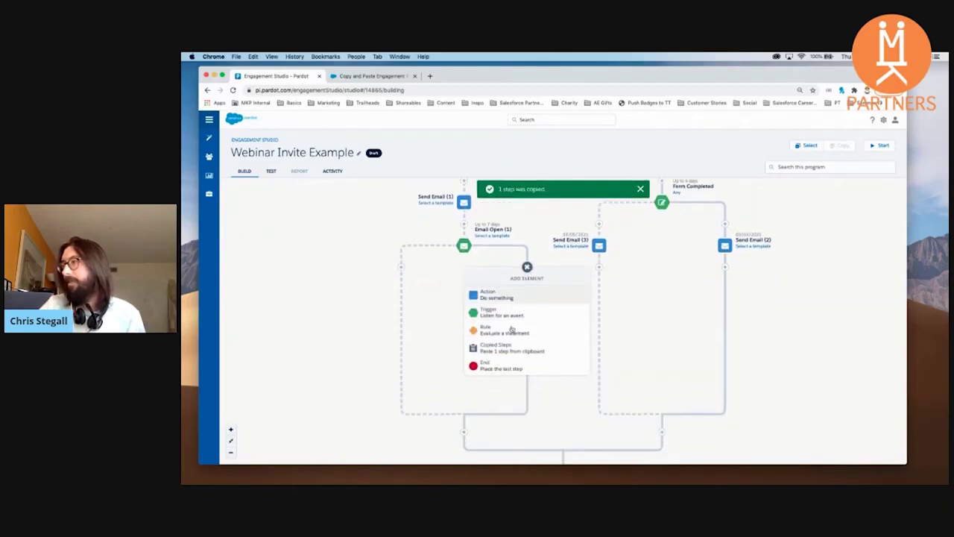
left_click(505, 348)
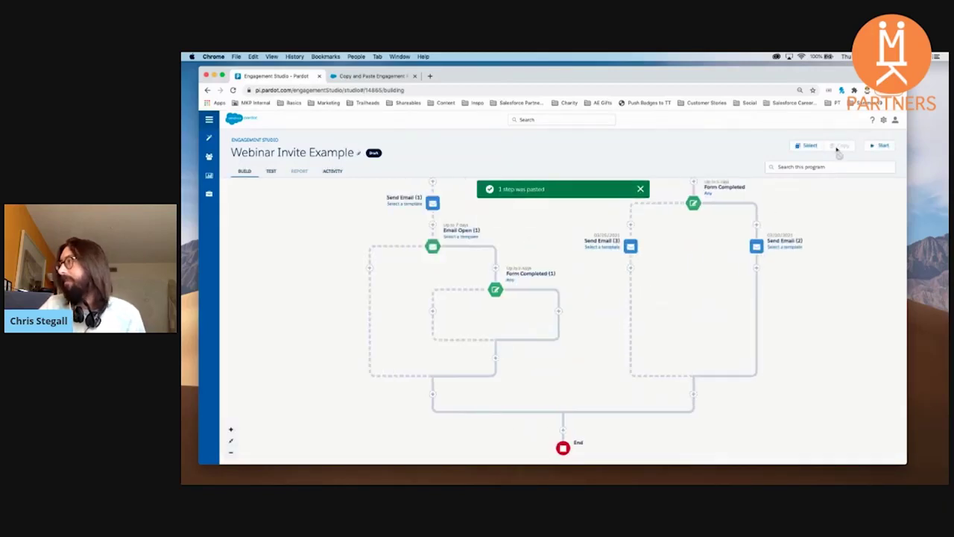
Copy Send Email (2) and paste it on Form Completed (1)'s branch as Send Email (4).
left_click(807, 146)
left_click(756, 253)
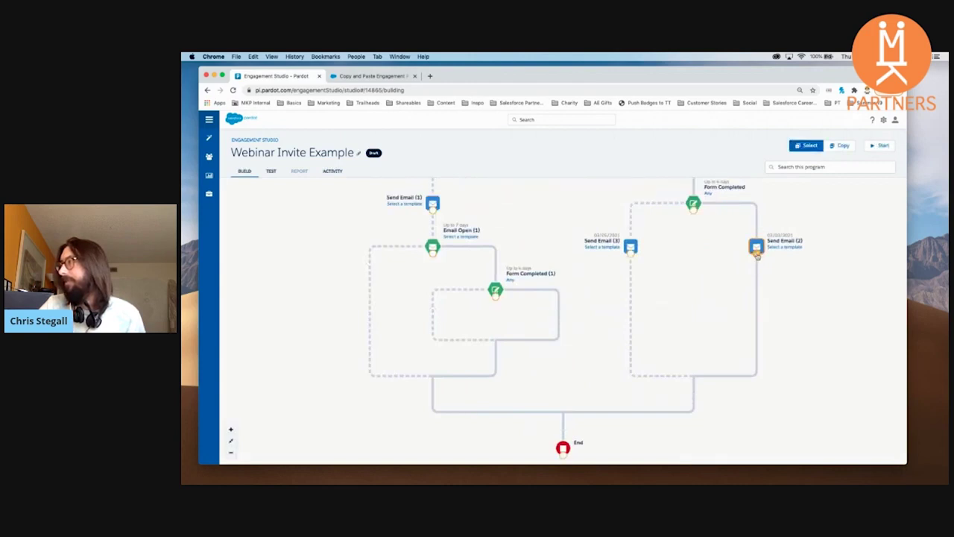
left_click(842, 145)
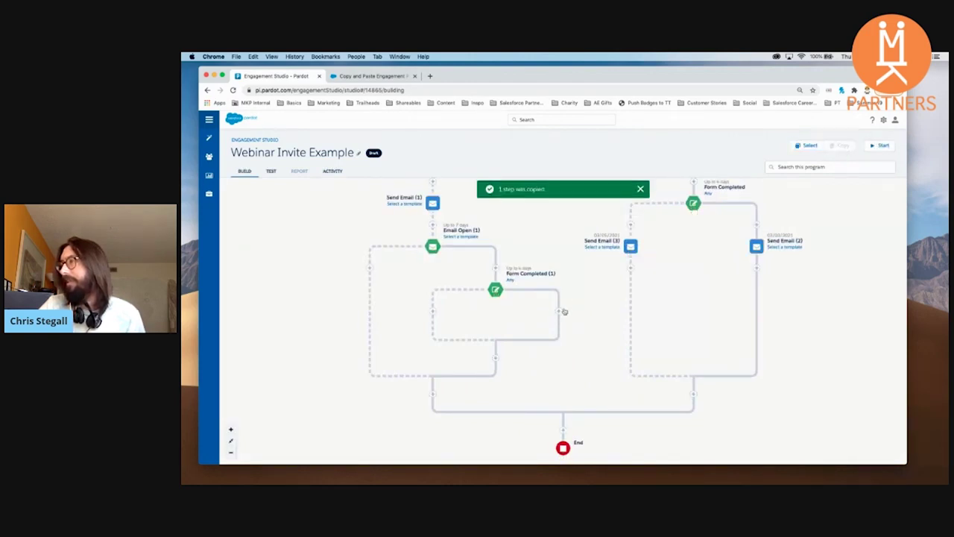
left_click(559, 311)
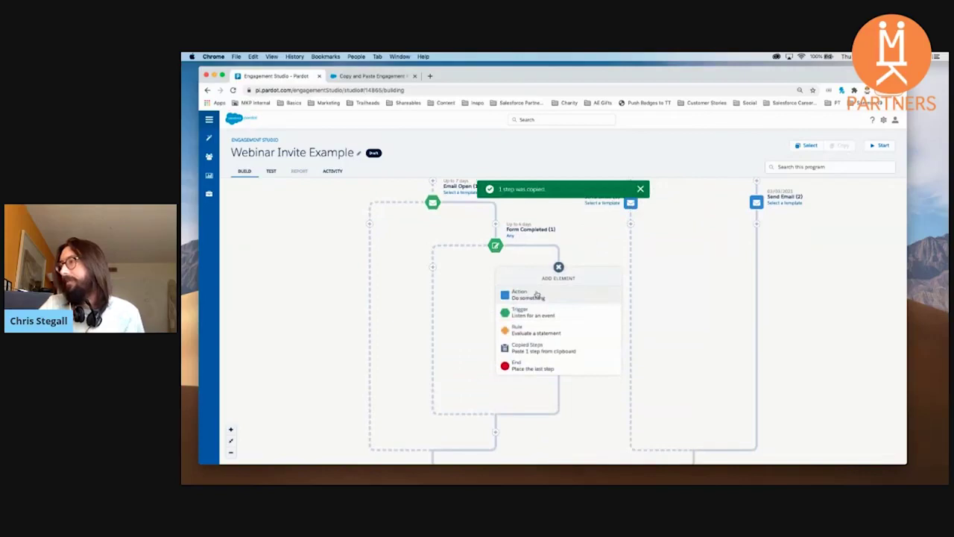
left_click(535, 347)
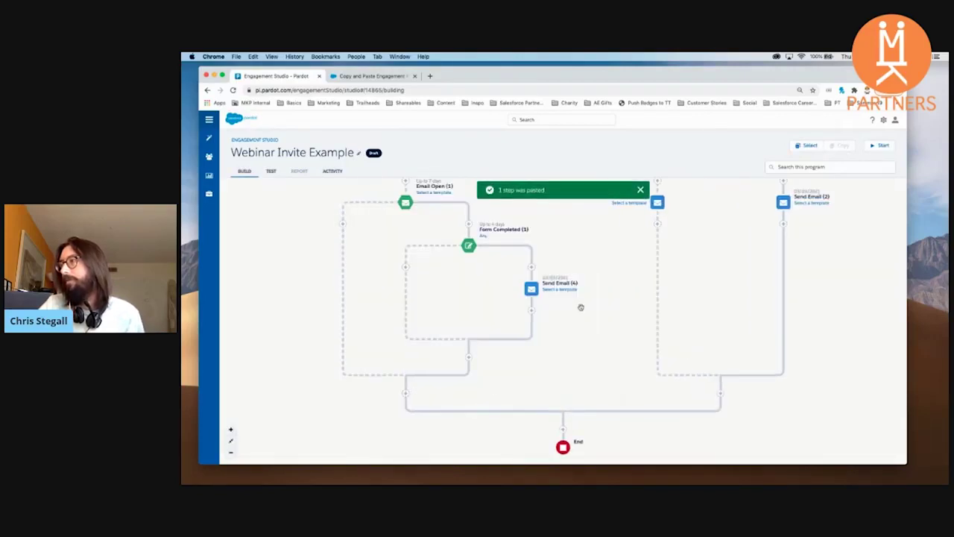
scroll(581, 307, "up", 2)
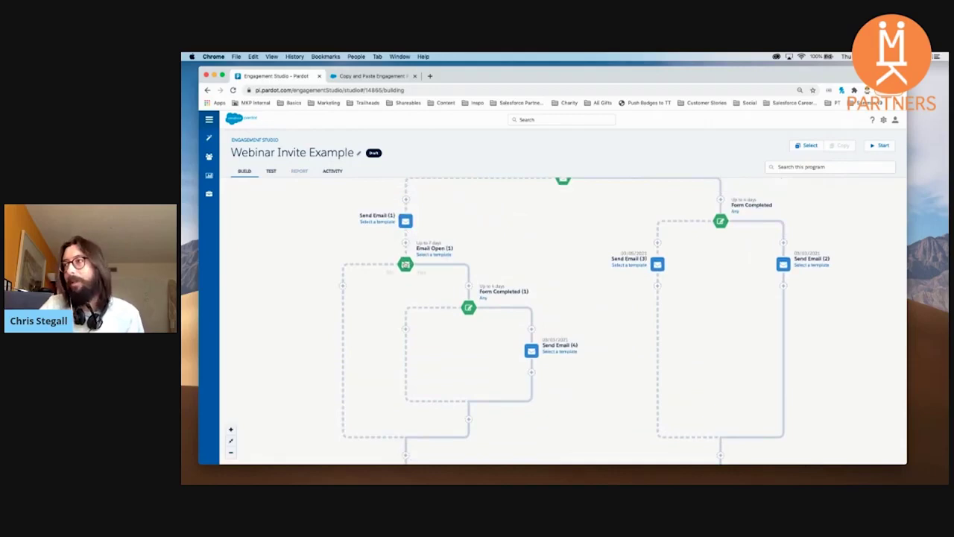
scroll(339, 284, "down", 4)
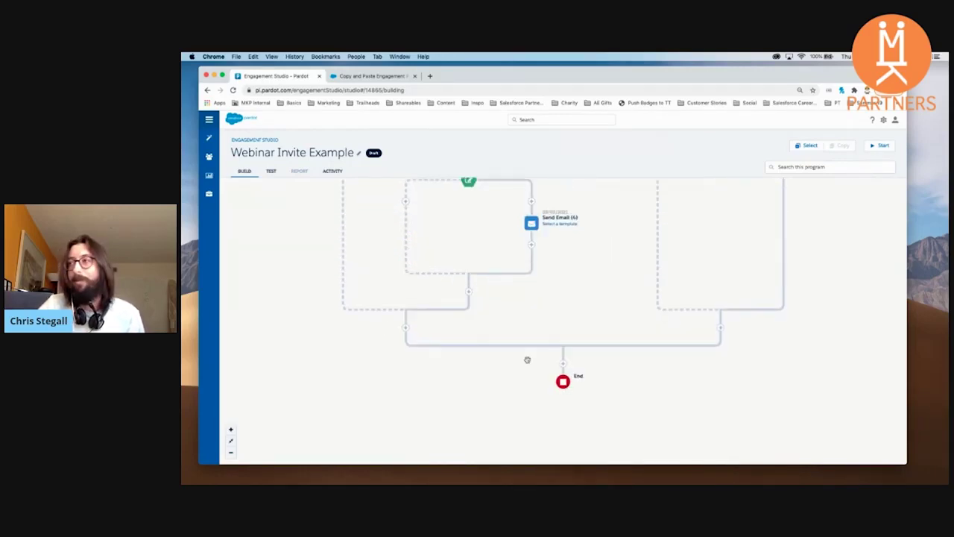
scroll(528, 358, "up", 2)
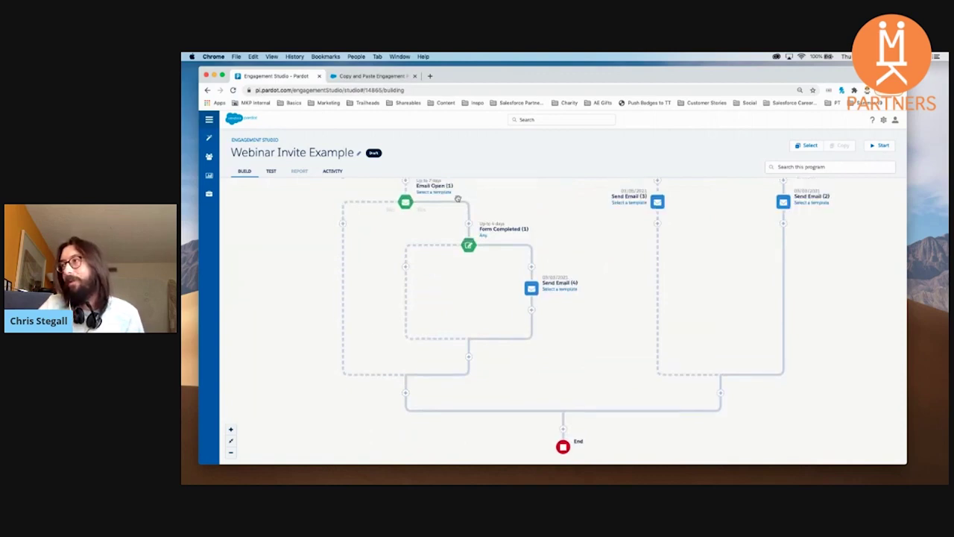
scroll(404, 256, "down", 2)
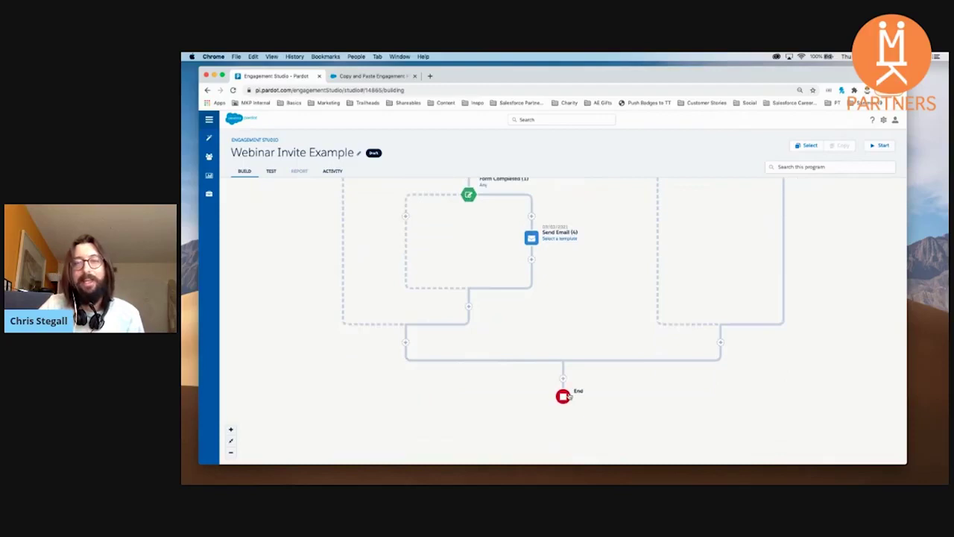
scroll(566, 305, "up", 5)
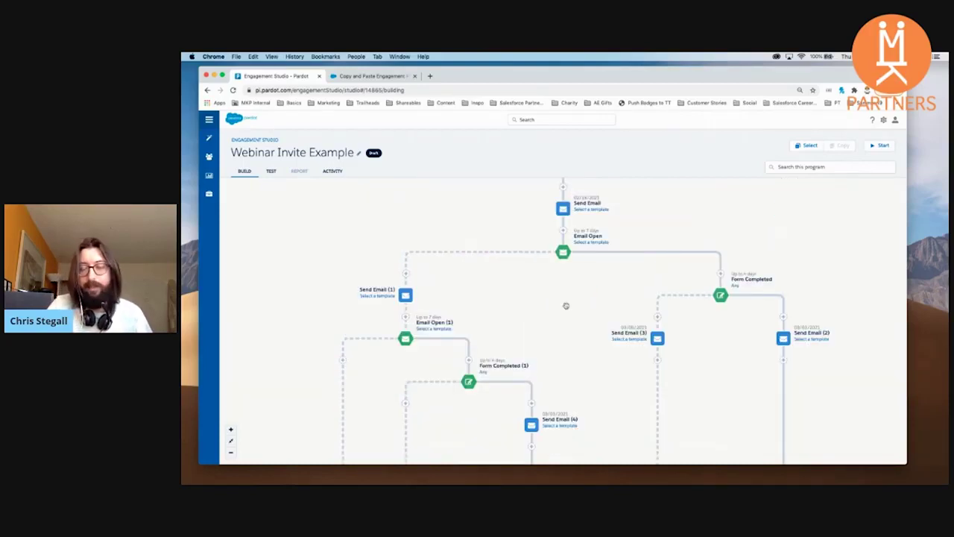
key("super+minus")
key("super+minus")
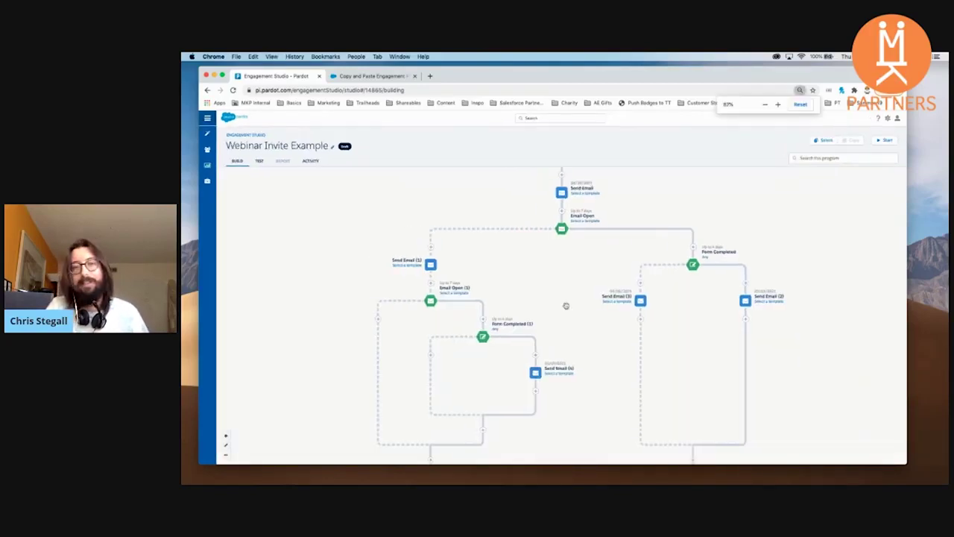
Zoom the page to 50% to see the End step, then back to 80%.
key("super+minus")
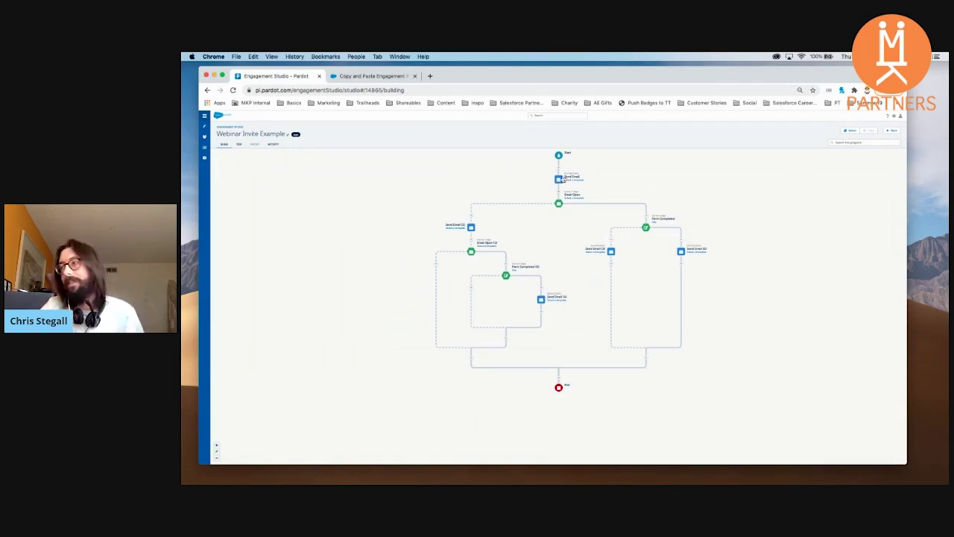
key("super+equal")
key("super+equal")
key("super+equal")
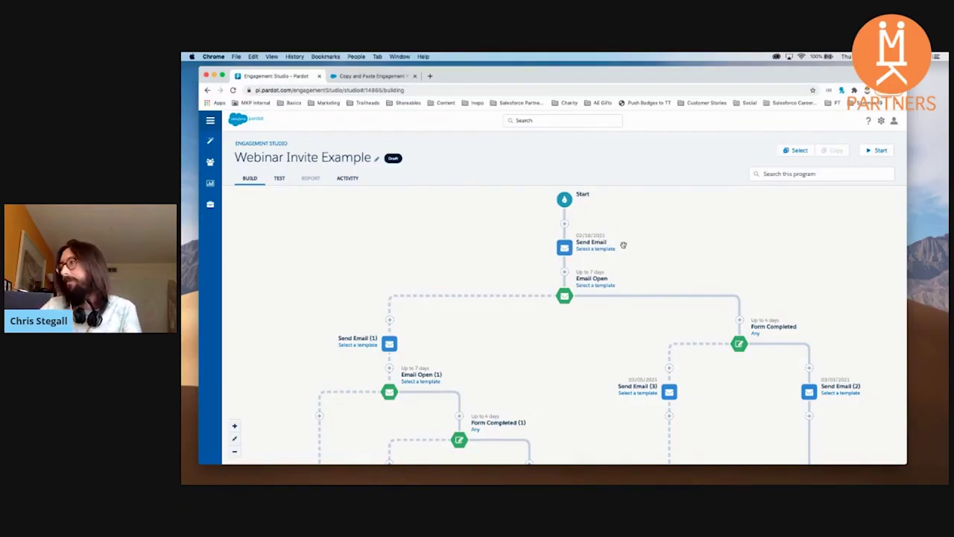
scroll(624, 244, "down", 2)
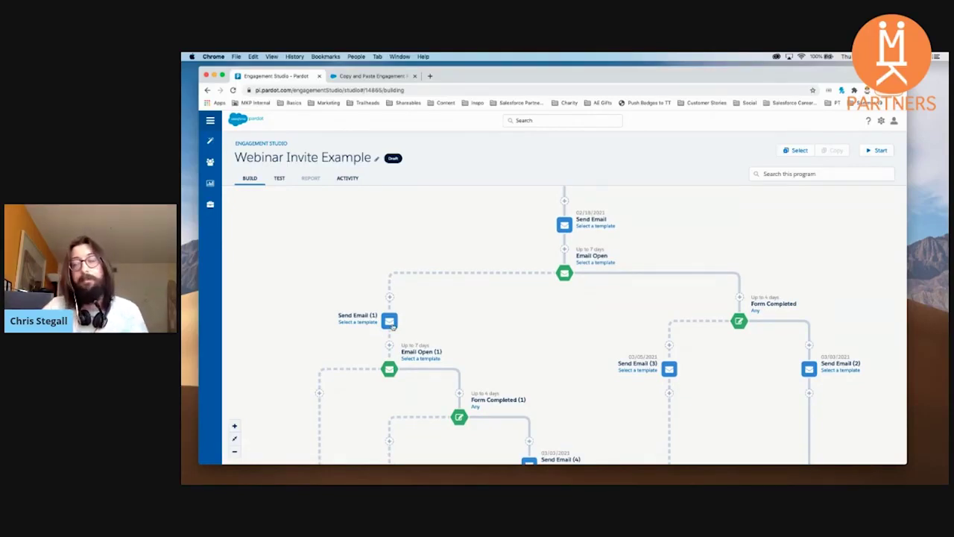
scroll(694, 252, "down", 4)
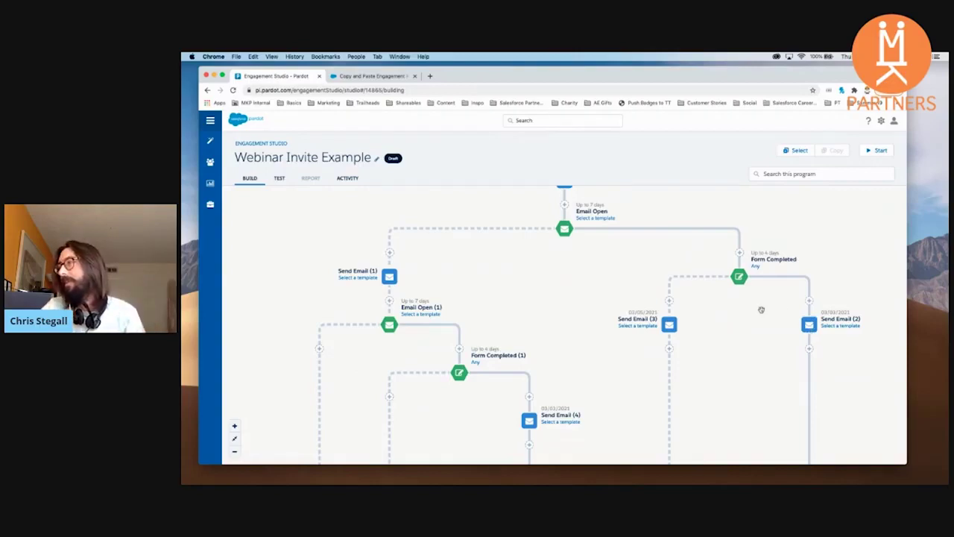
scroll(758, 310, "down", 2)
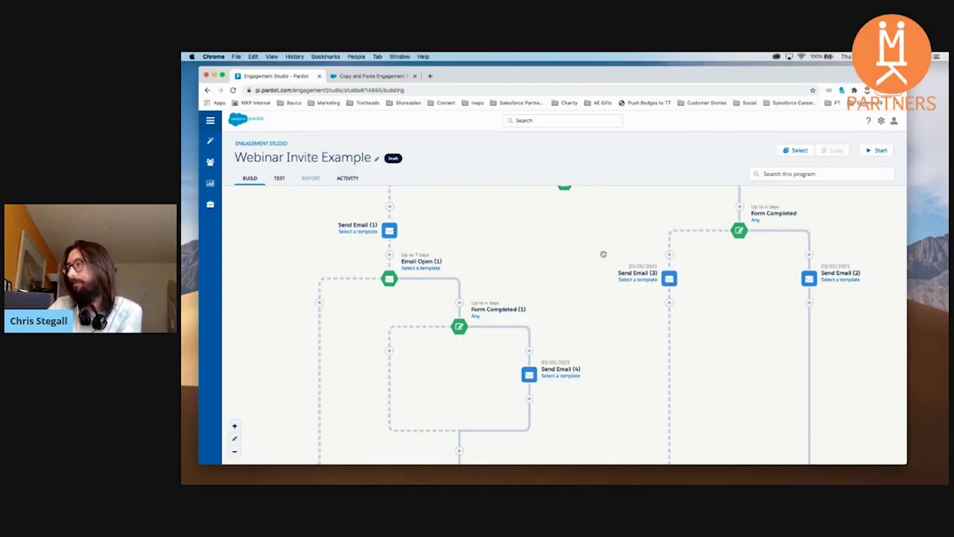
scroll(593, 253, "down", 1)
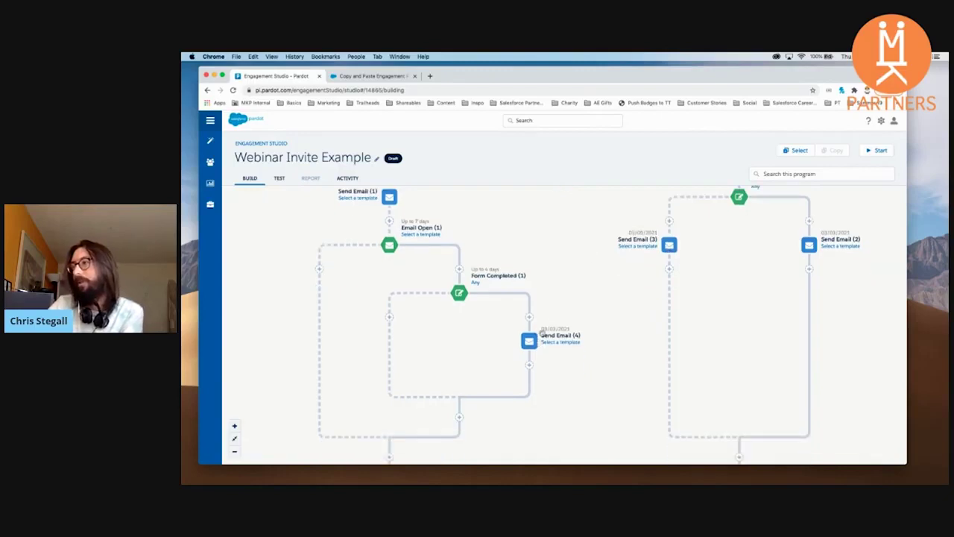
mouse_move(547, 345)
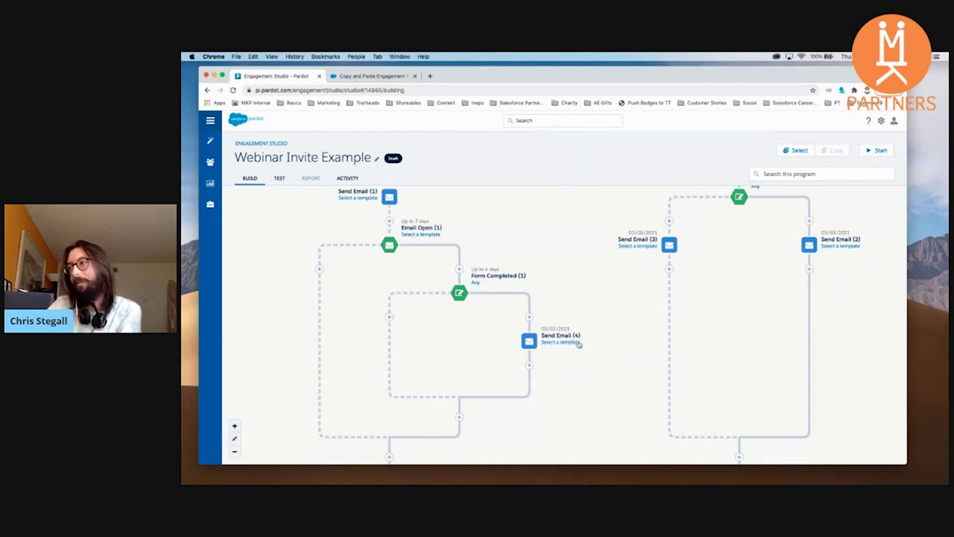
scroll(566, 343, "up", 4)
scroll(571, 325, "down", 5)
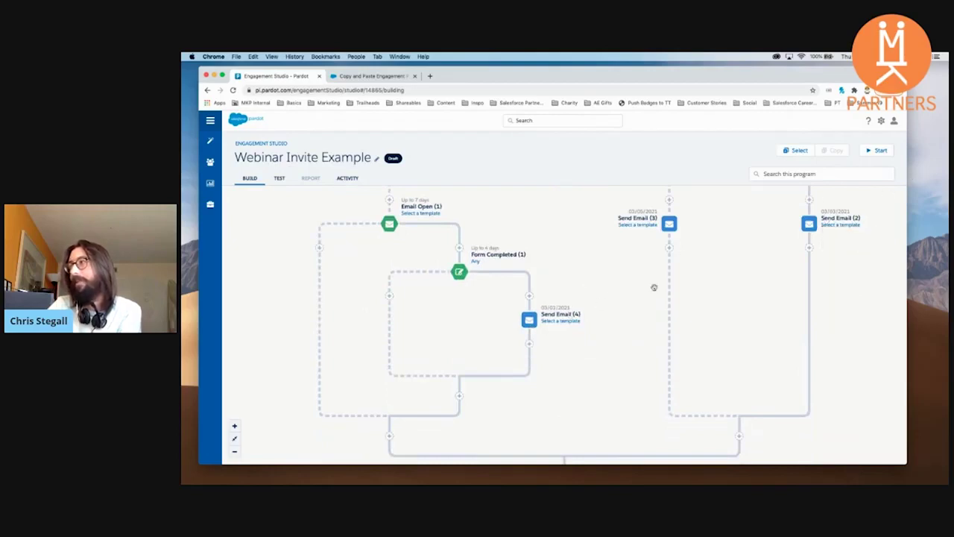
mouse_move(548, 322)
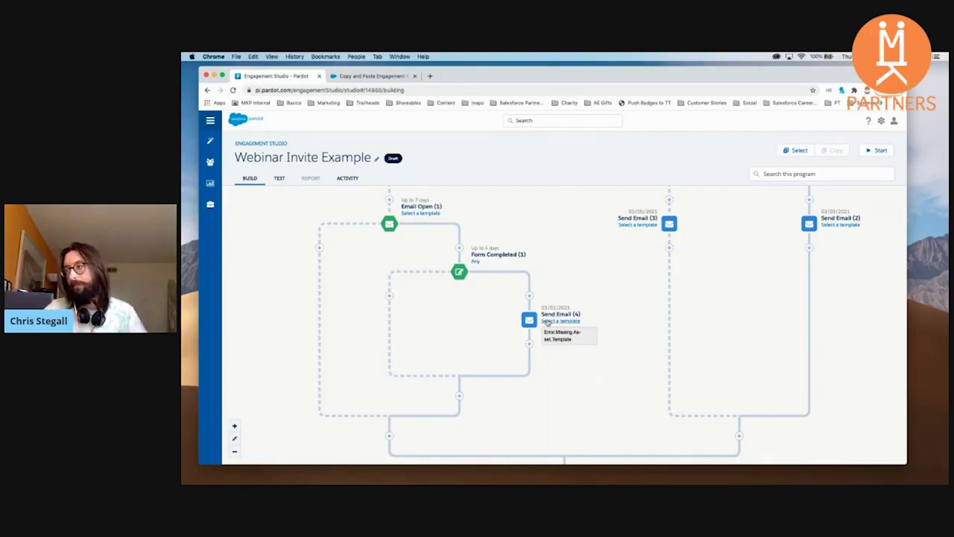
scroll(570, 319, "up", 3)
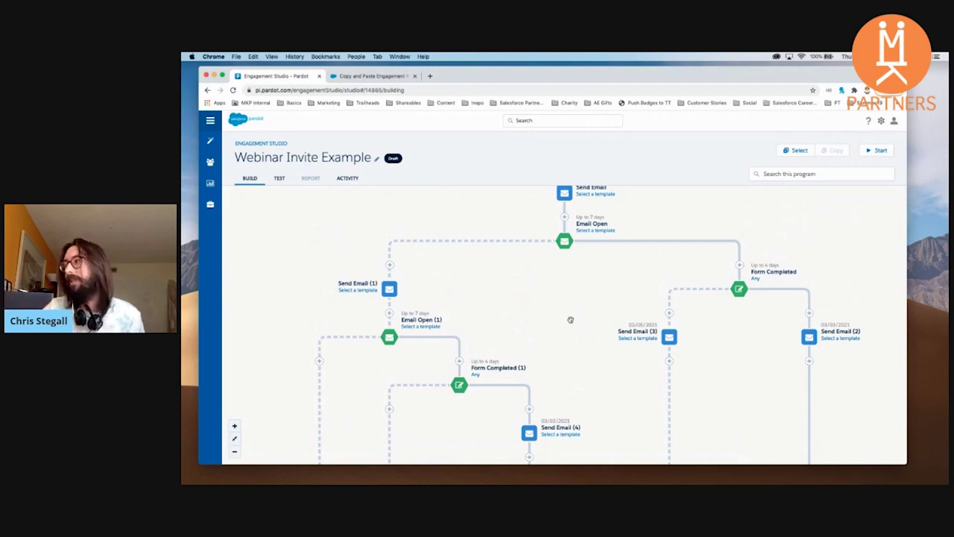
scroll(661, 272, "down", 1)
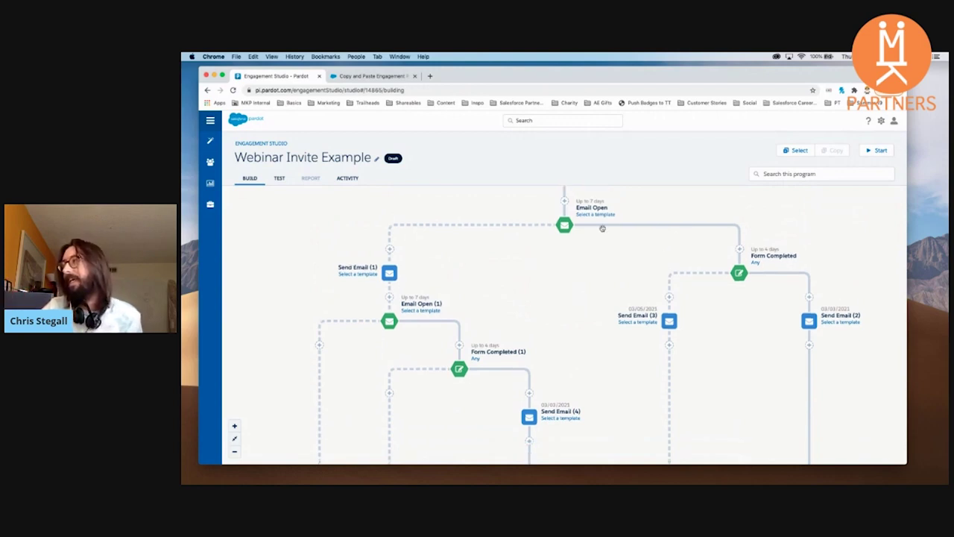
left_click(739, 249)
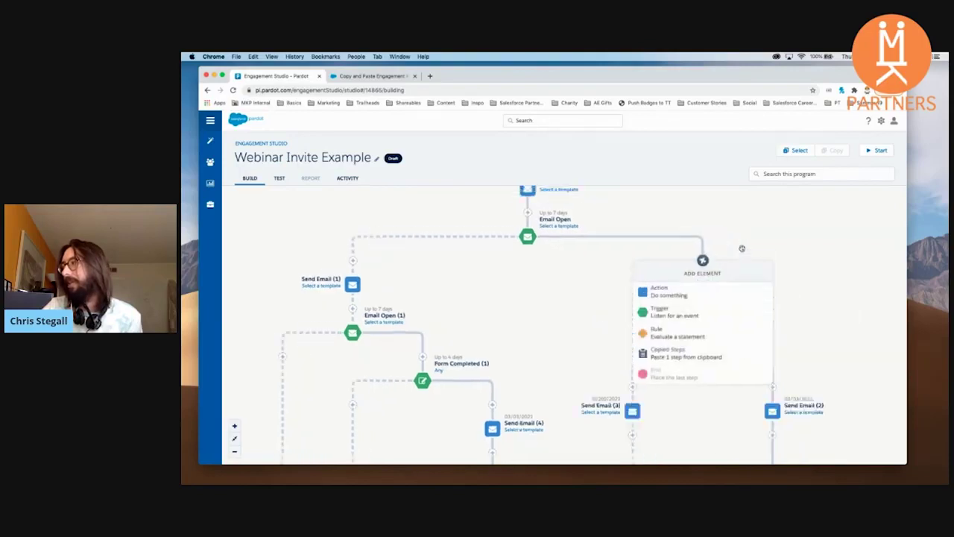
left_click(659, 298)
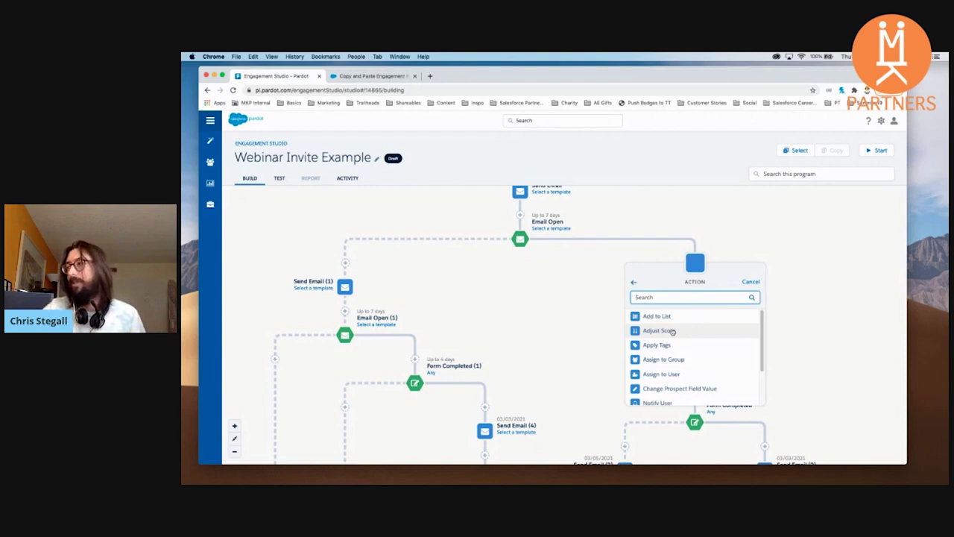
scroll(672, 331, "down", 3)
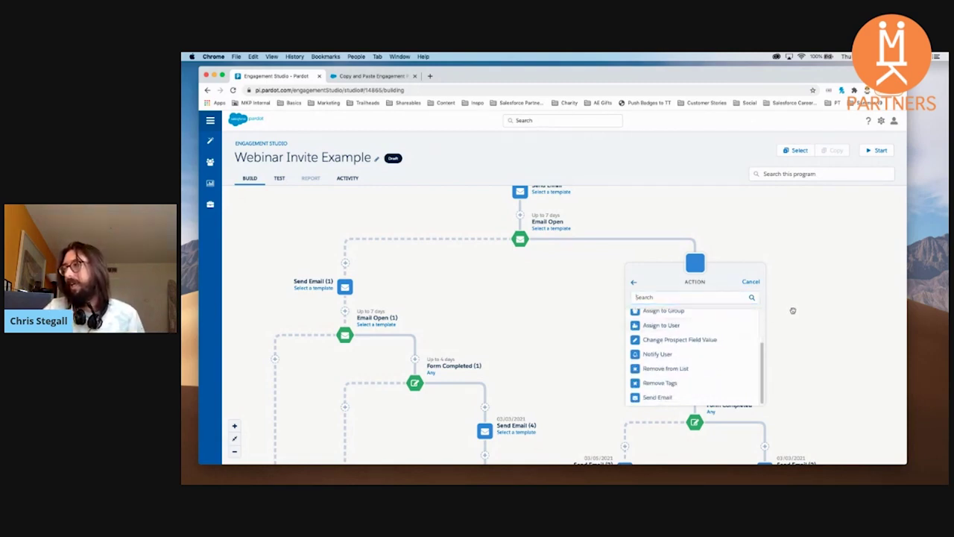
left_click(753, 282)
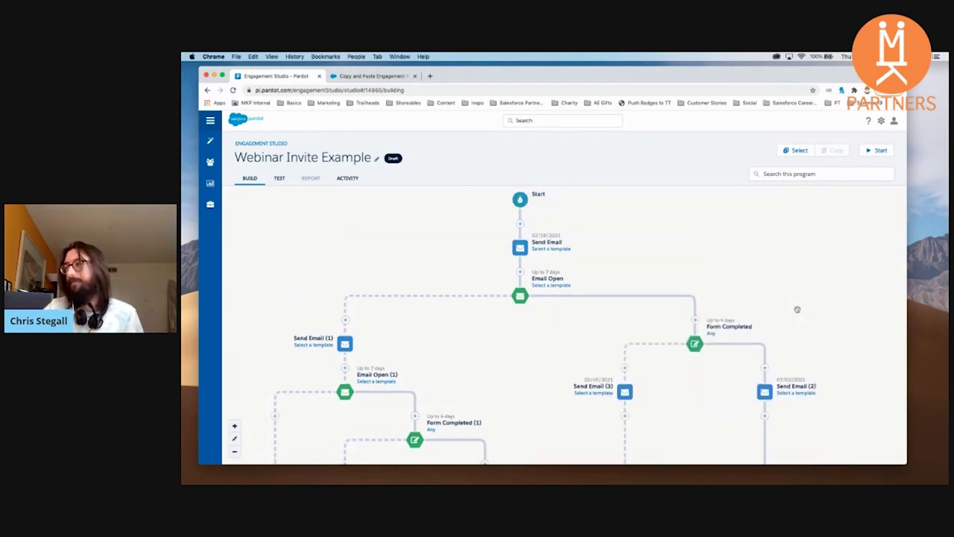
scroll(754, 321, "down", 2)
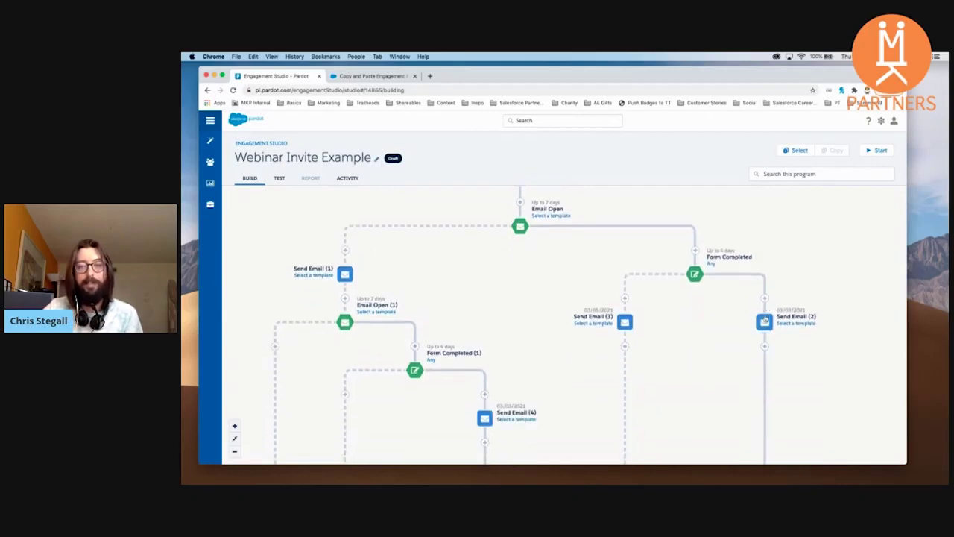
scroll(780, 315, "down", 3)
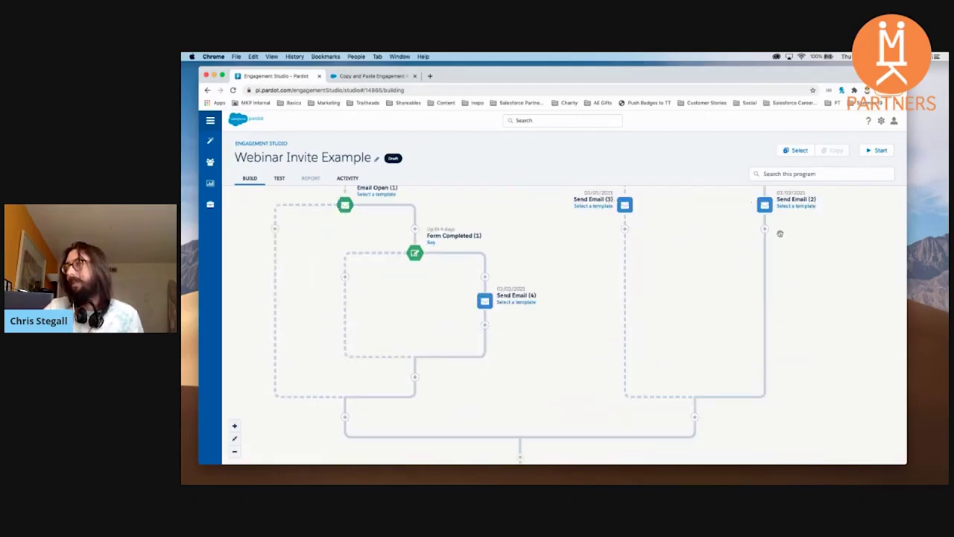
left_click(765, 230)
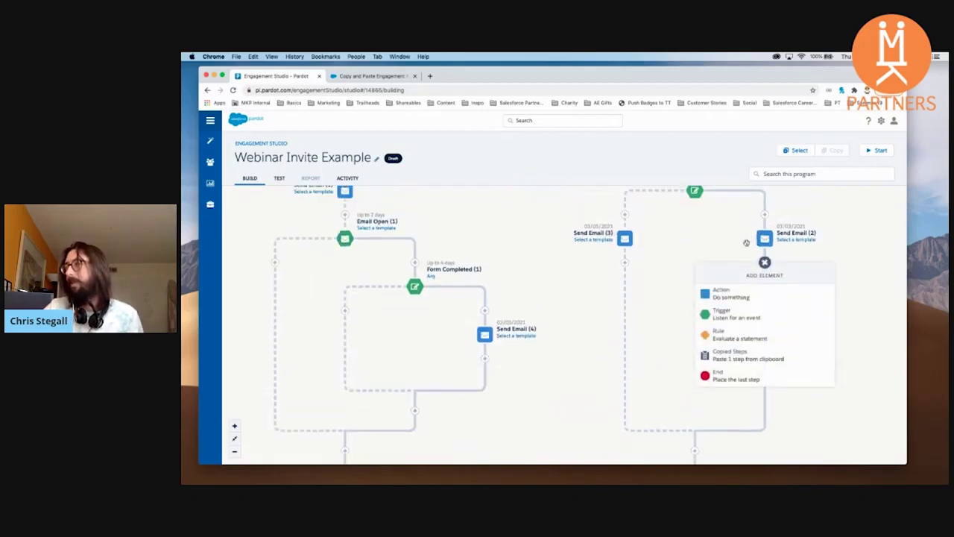
left_click(729, 296)
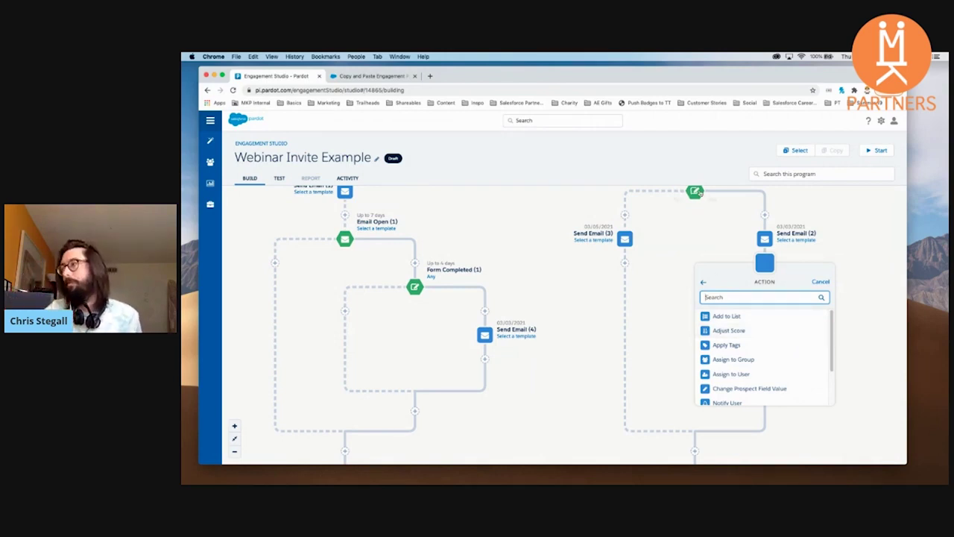
left_click(860, 253)
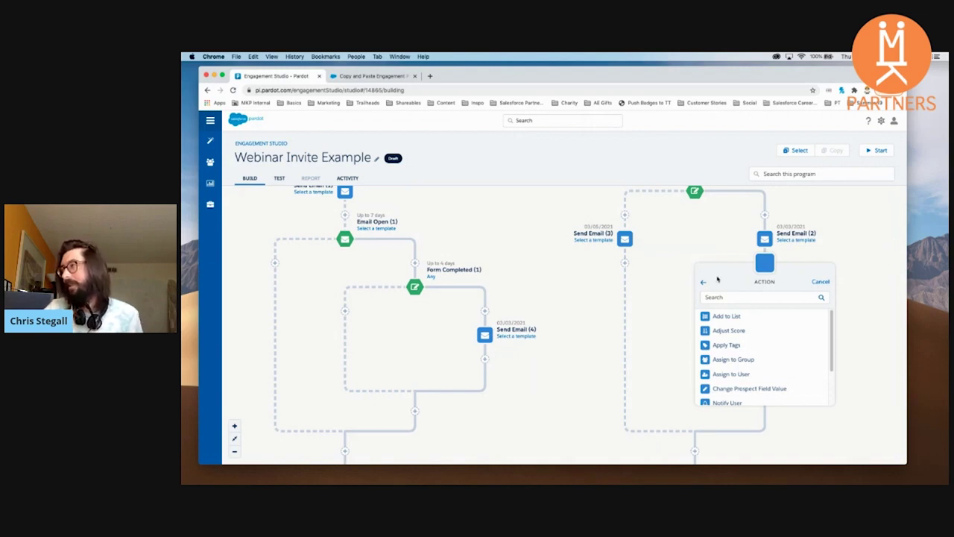
left_click(820, 281)
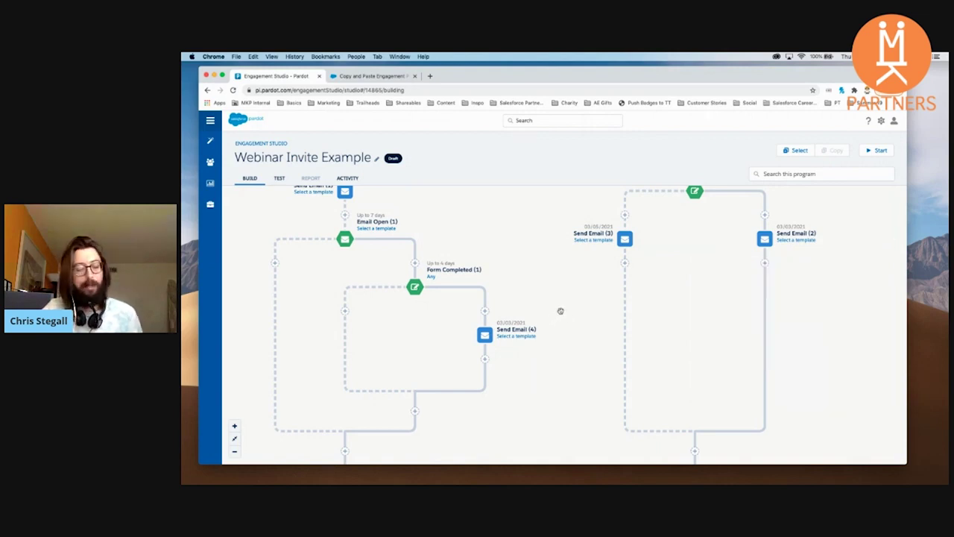
scroll(564, 304, "up", 3)
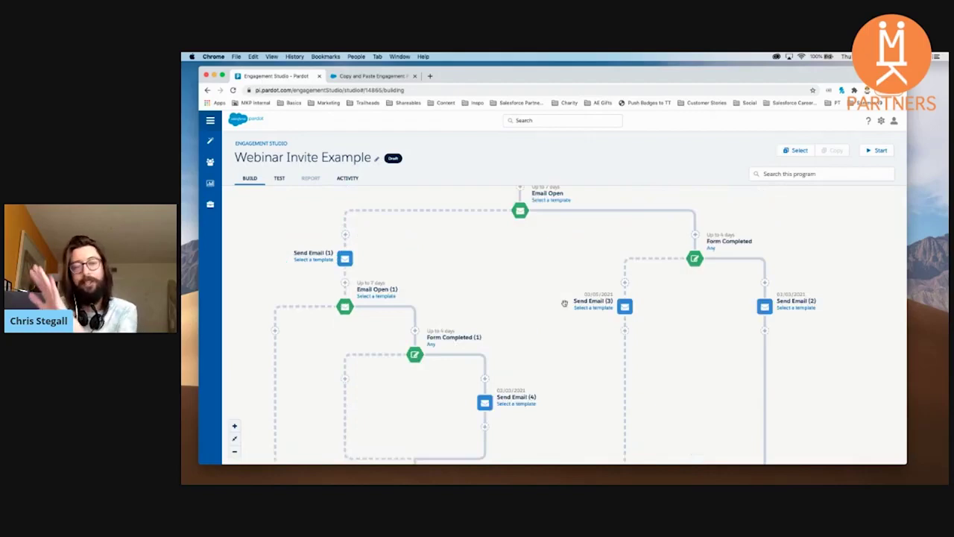
scroll(564, 304, "up", 1)
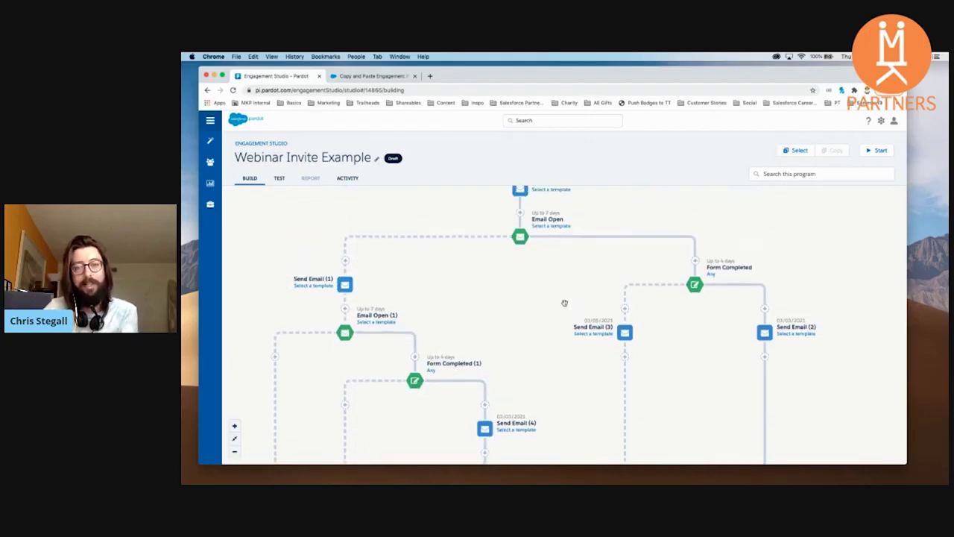
scroll(564, 303, "up", 1)
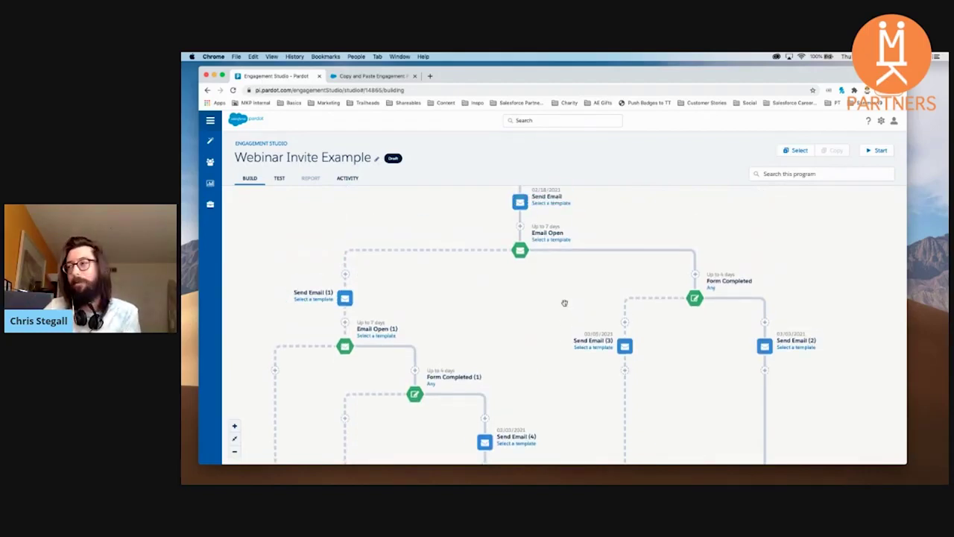
scroll(565, 303, "up", 1)
scroll(564, 303, "up", 1)
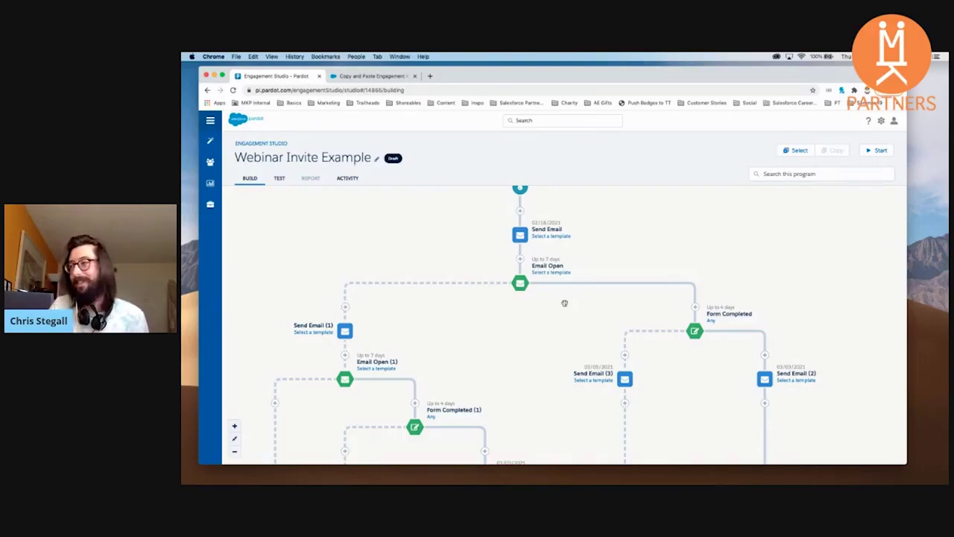
scroll(573, 300, "up", 1)
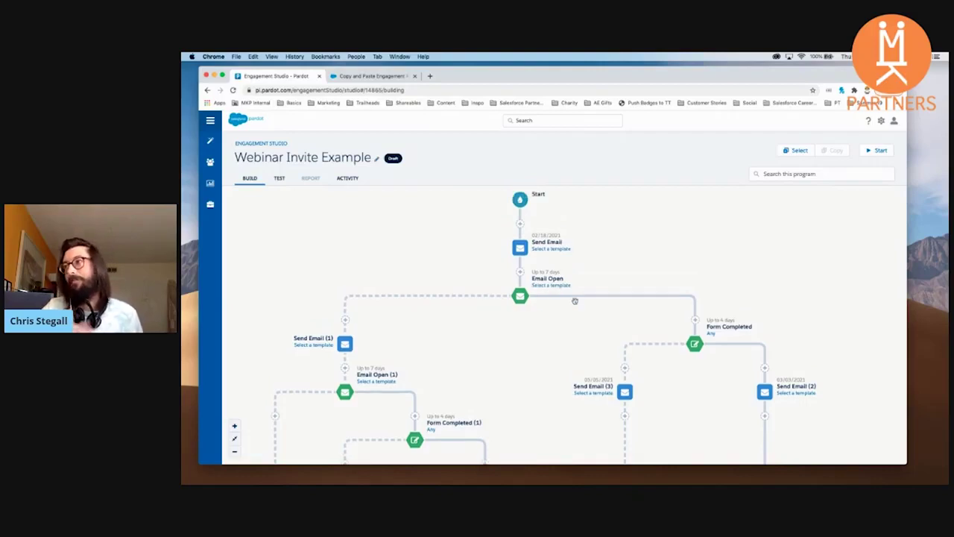